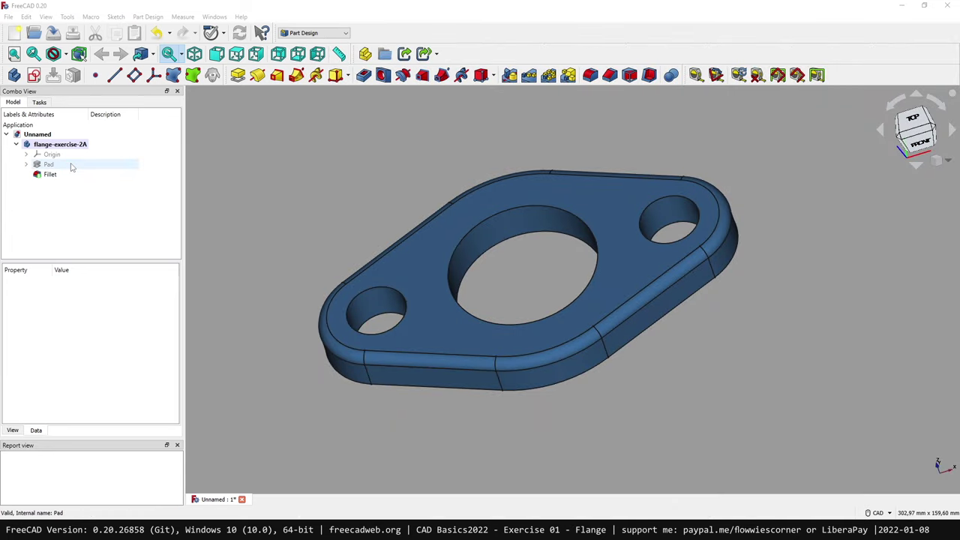
Review the finished flange's Pad, its profile sketch and the Fillet feature.
{"action": "left_click", "coordinate": [73, 164]}
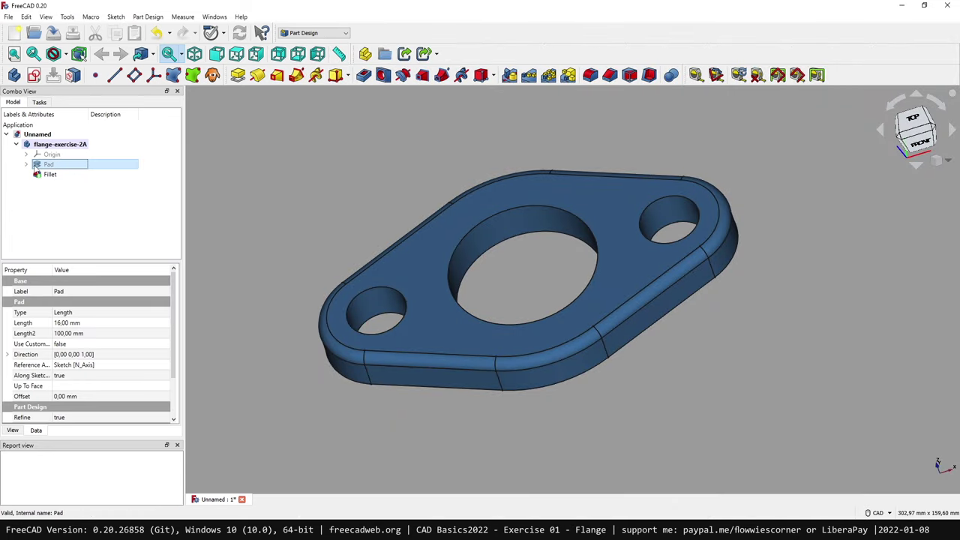
{"action": "left_click", "coordinate": [26, 164]}
{"action": "double_click", "coordinate": [48, 175]}
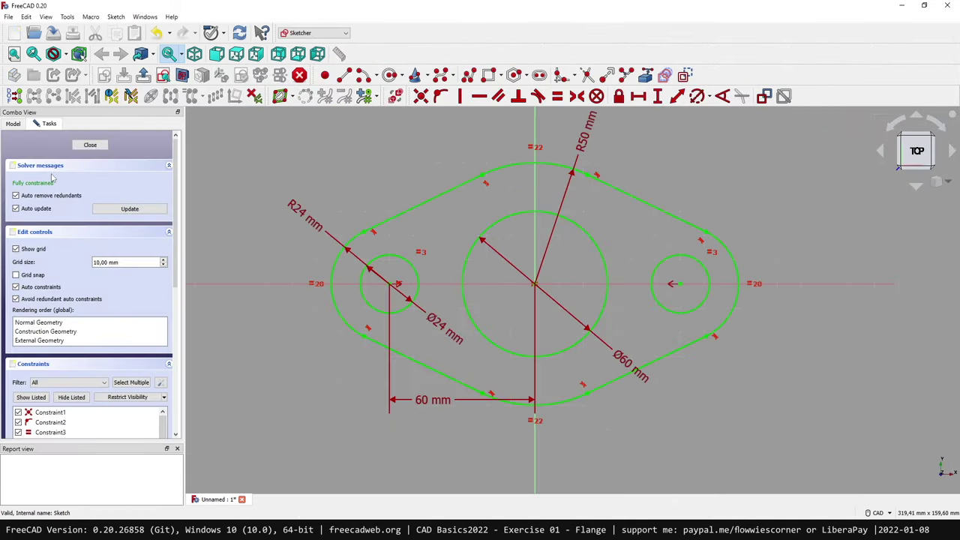
{"action": "left_click", "coordinate": [90, 145]}
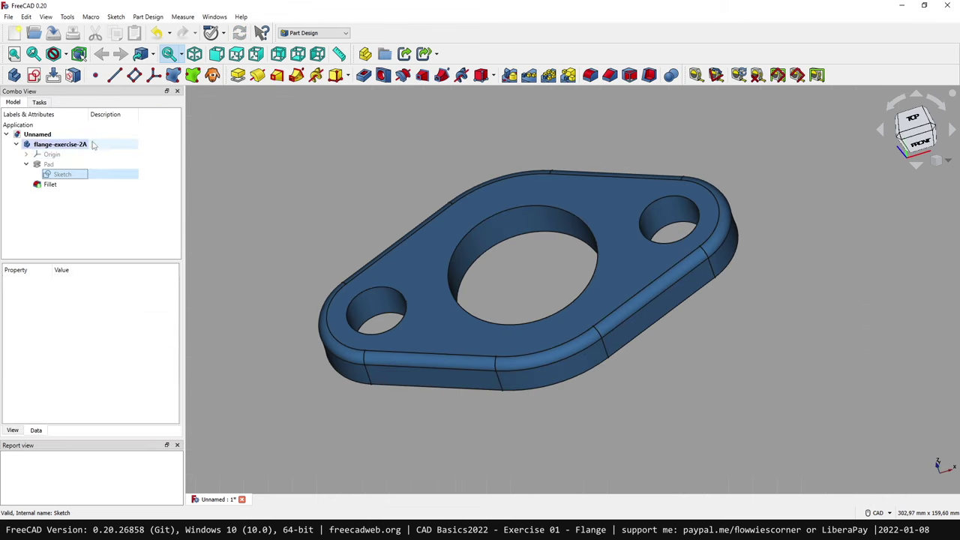
{"action": "left_click", "coordinate": [75, 188]}
{"action": "left_click", "coordinate": [260, 187]}
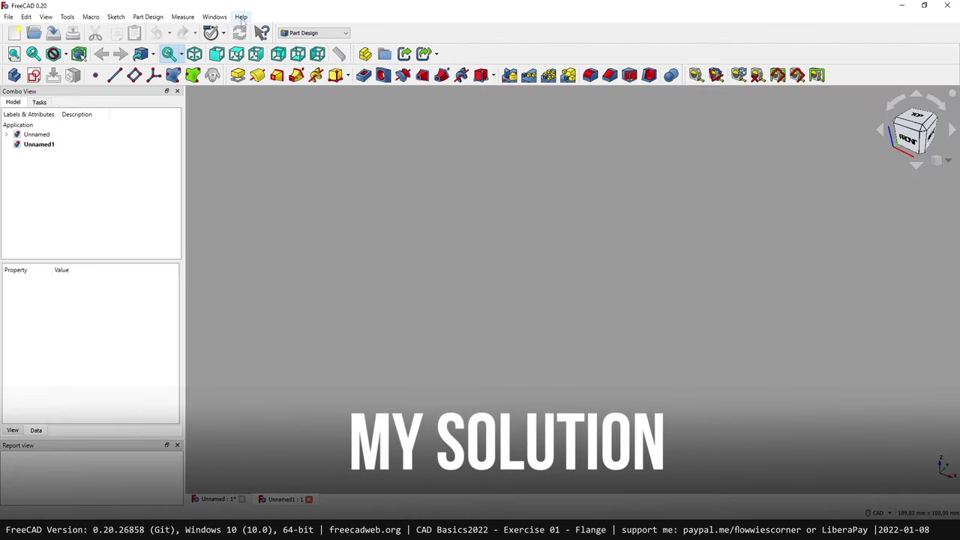
Check the version in About FreeCAD, then show Unnamed1's tasks for starting a body.
{"action": "left_click", "coordinate": [241, 16]}
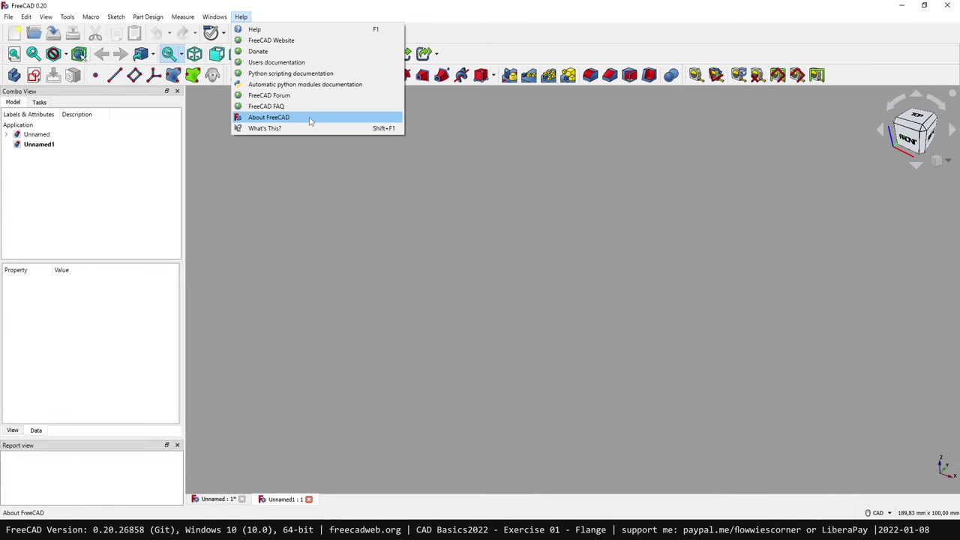
{"action": "left_click", "coordinate": [311, 117]}
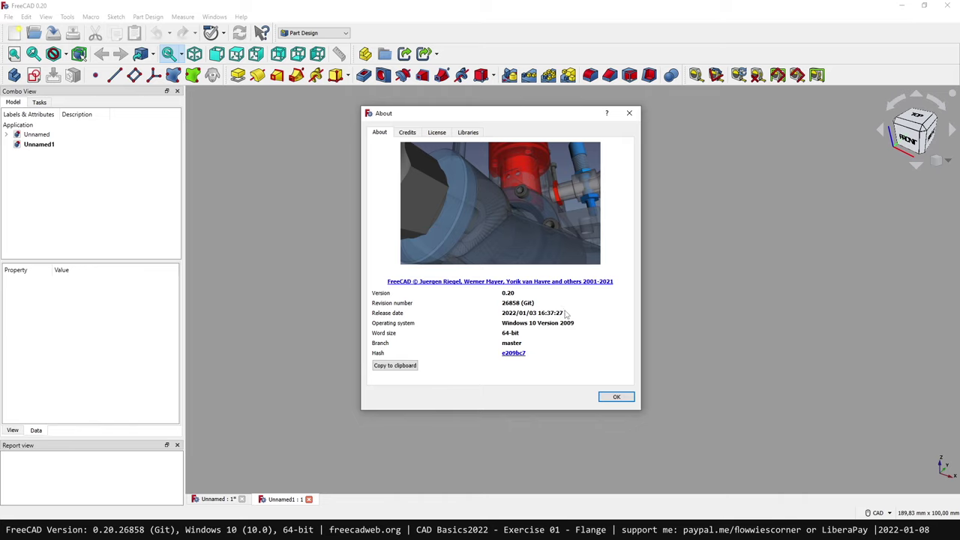
{"action": "left_click", "coordinate": [617, 397]}
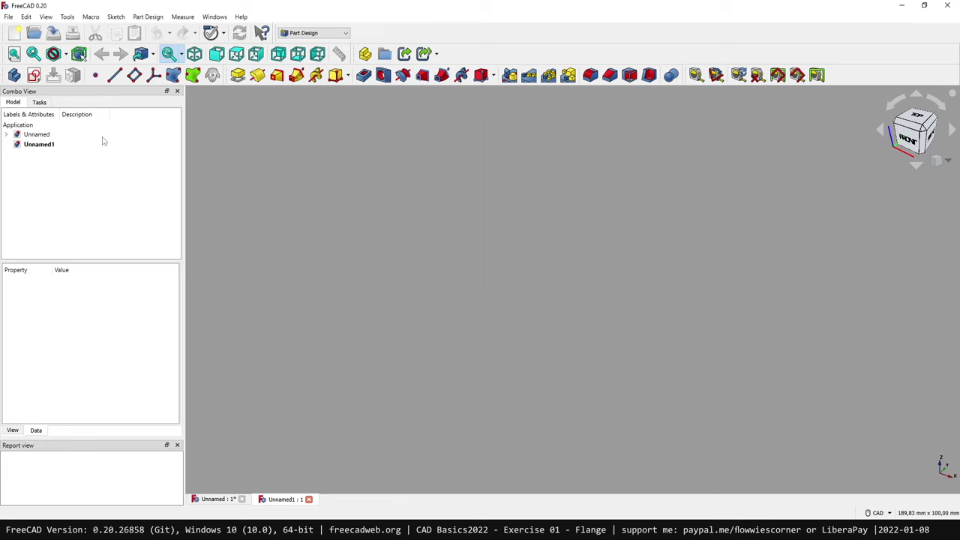
{"action": "double_click", "coordinate": [70, 145]}
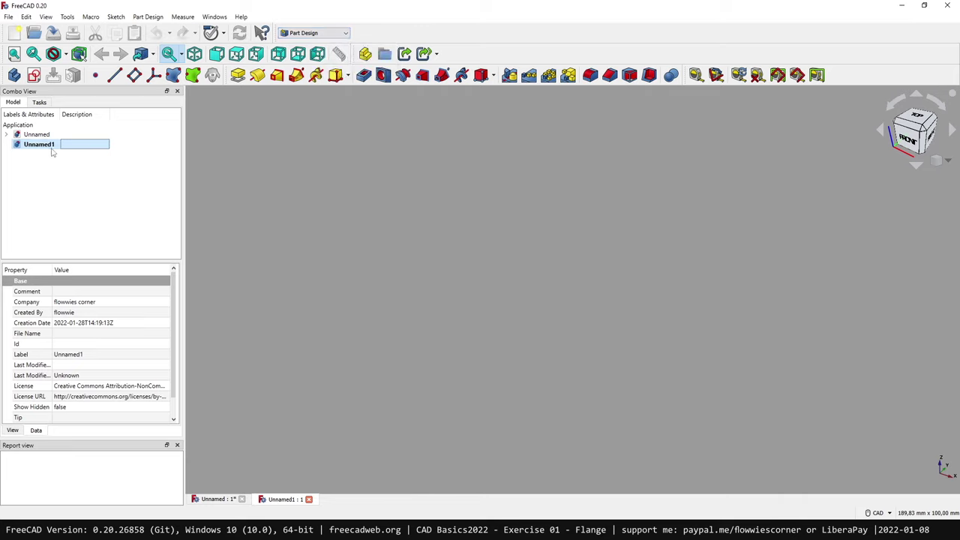
{"action": "left_click", "coordinate": [39, 103]}
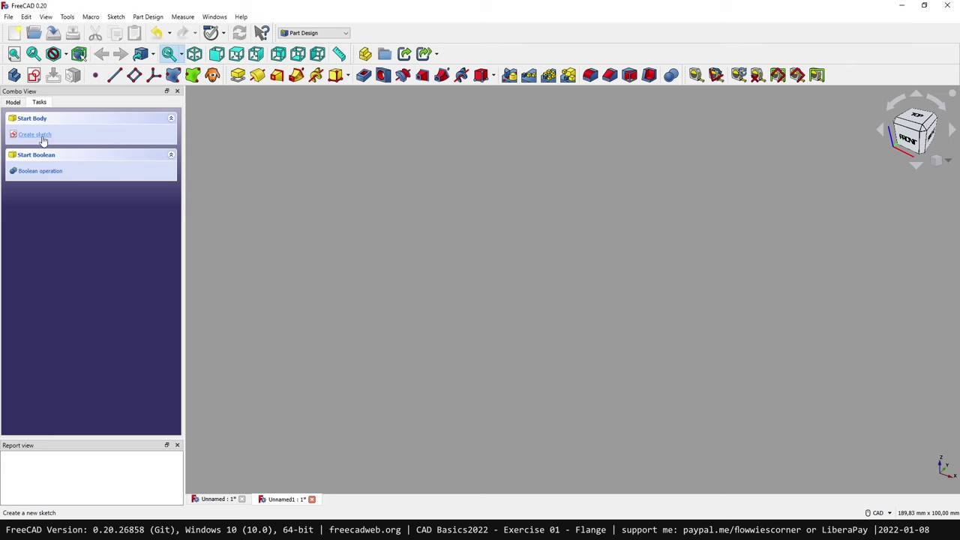
Create a new sketch attached to XY_Plane (Base plane).
{"action": "left_click", "coordinate": [43, 135]}
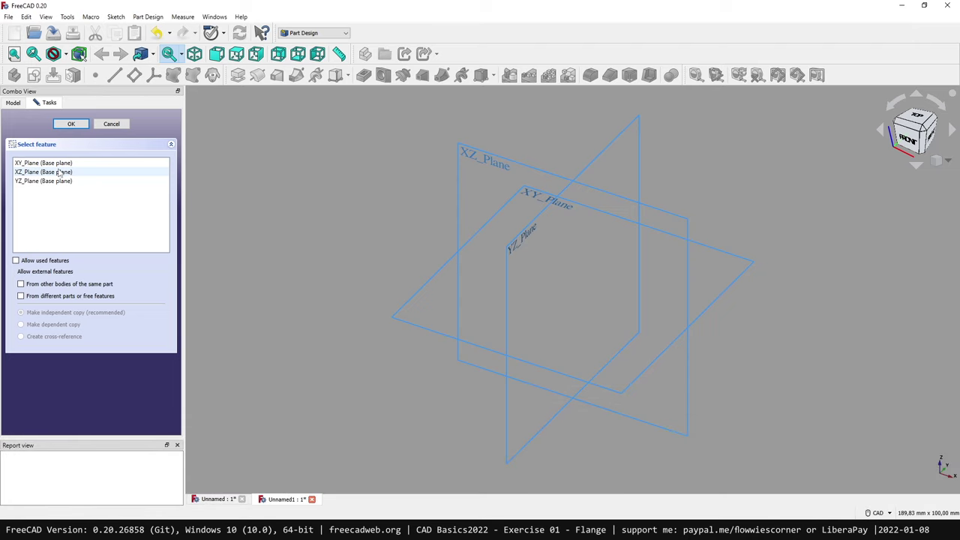
{"action": "left_click", "coordinate": [71, 163]}
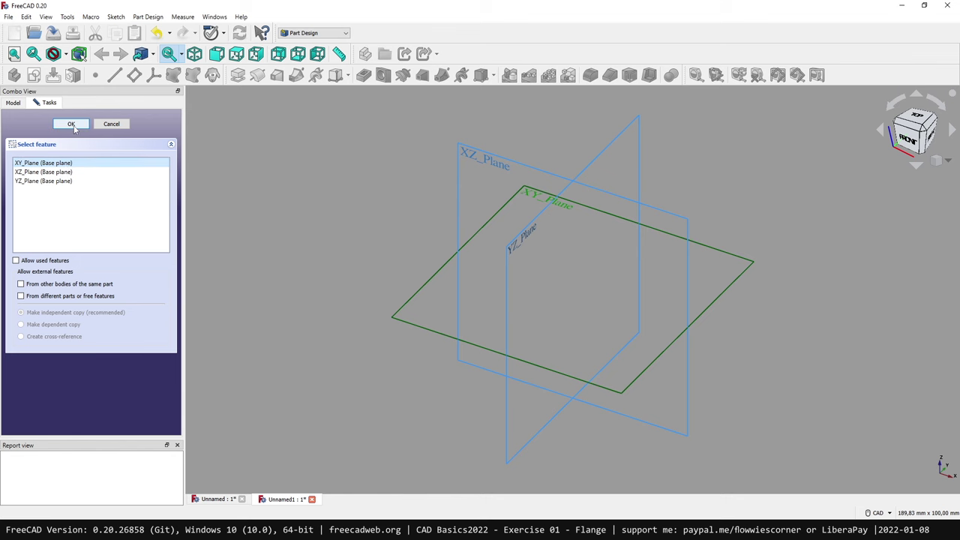
{"action": "left_click", "coordinate": [72, 125]}
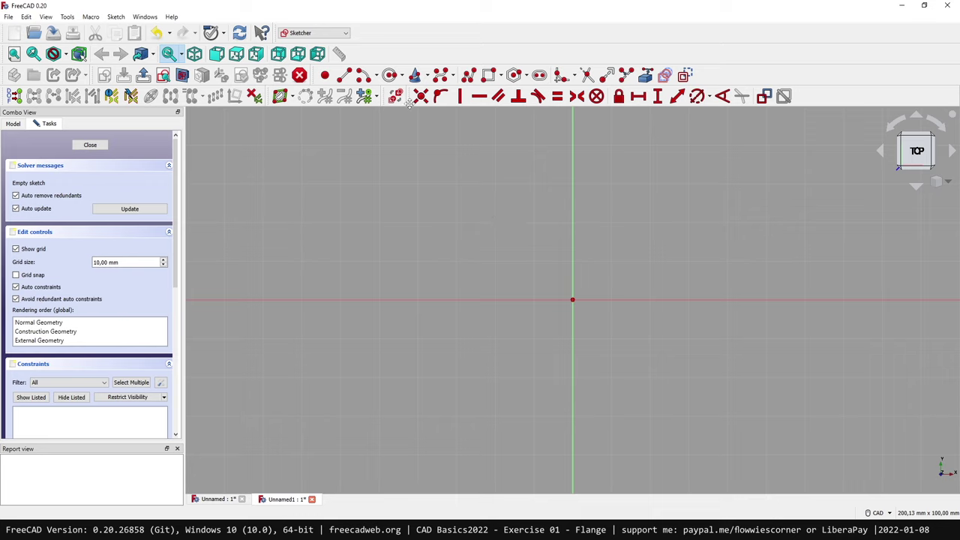
Draw a centre-and-rim circle centred on the sketch origin.
{"action": "left_click", "coordinate": [403, 77]}
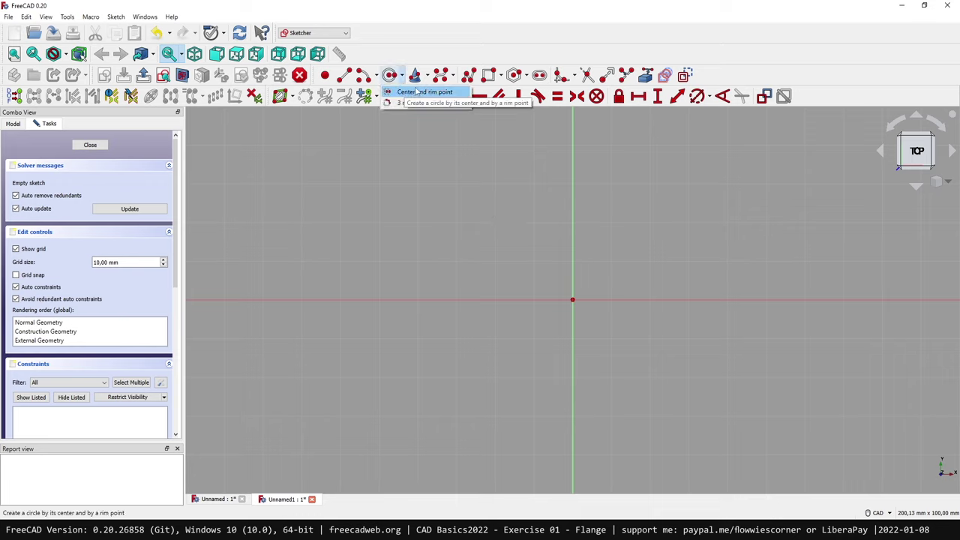
{"action": "left_click", "coordinate": [400, 96]}
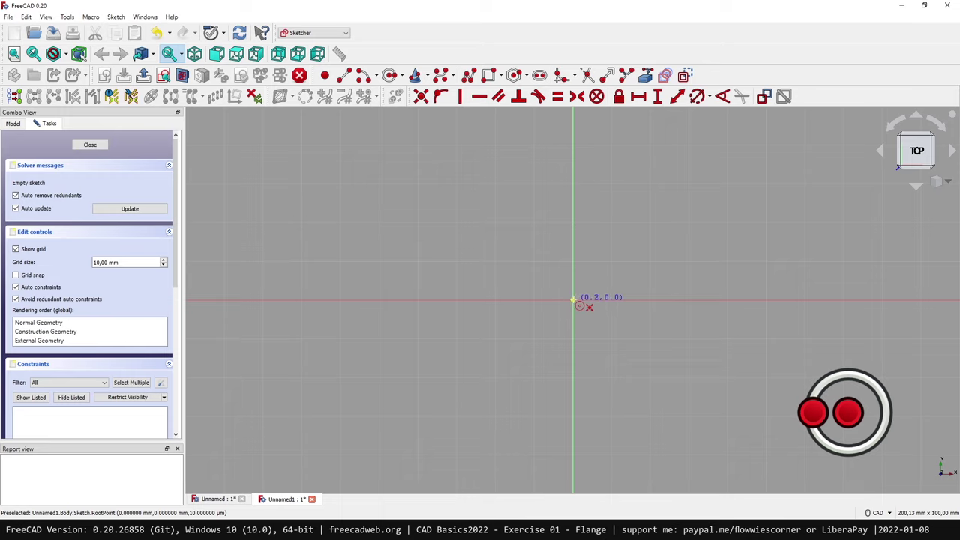
{"action": "left_click", "coordinate": [574, 300]}
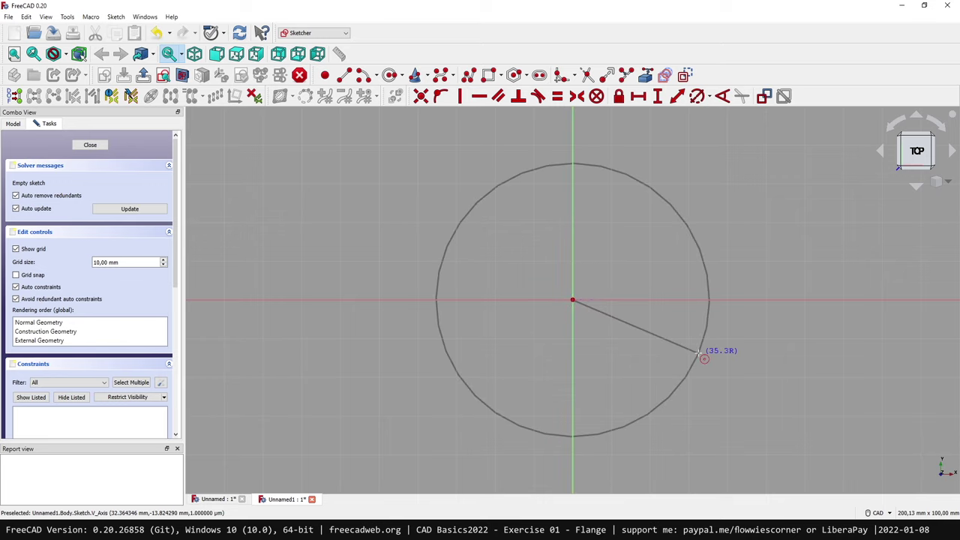
{"action": "left_click", "coordinate": [699, 352]}
{"action": "right_click", "coordinate": [724, 349]}
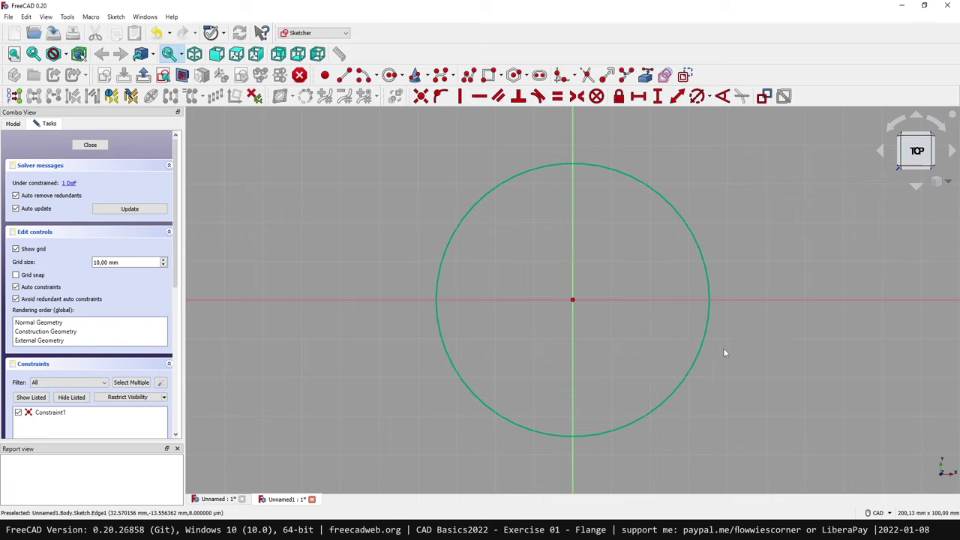
{"action": "scroll", "coordinate": [776, 335], "scroll_direction": "down", "scroll_amount": 3}
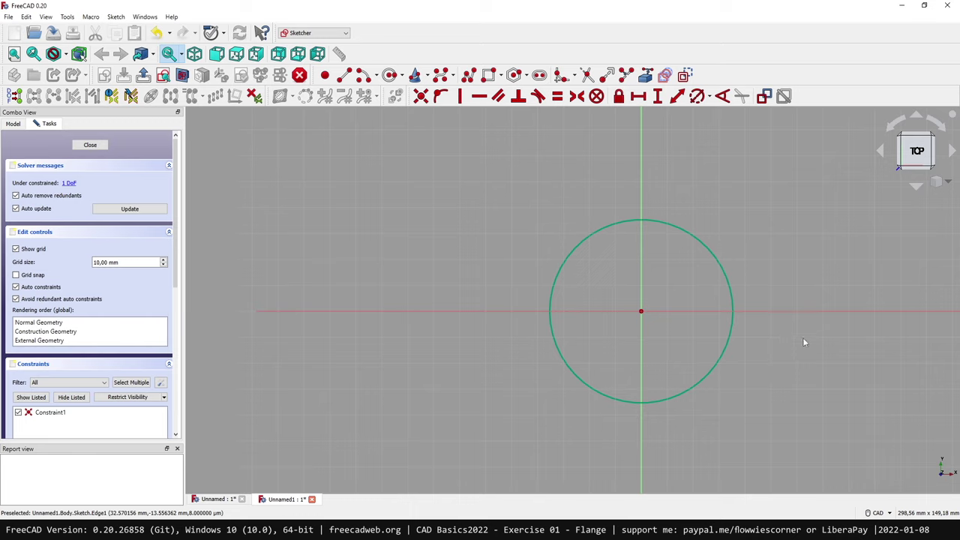
{"action": "mouse_move", "coordinate": [802, 337]}
{"action": "middle_mouse_down"}
{"action": "mouse_move", "coordinate": [797, 347]}
{"action": "mouse_move", "coordinate": [733, 344]}
{"action": "middle_mouse_up"}
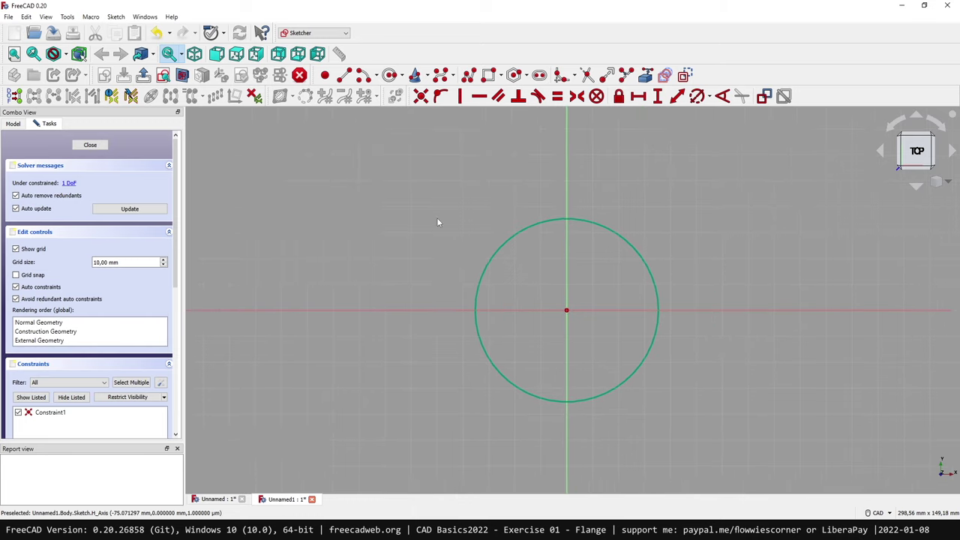
Give the circle a 60 mm diameter constraint.
{"action": "left_click", "coordinate": [708, 98]}
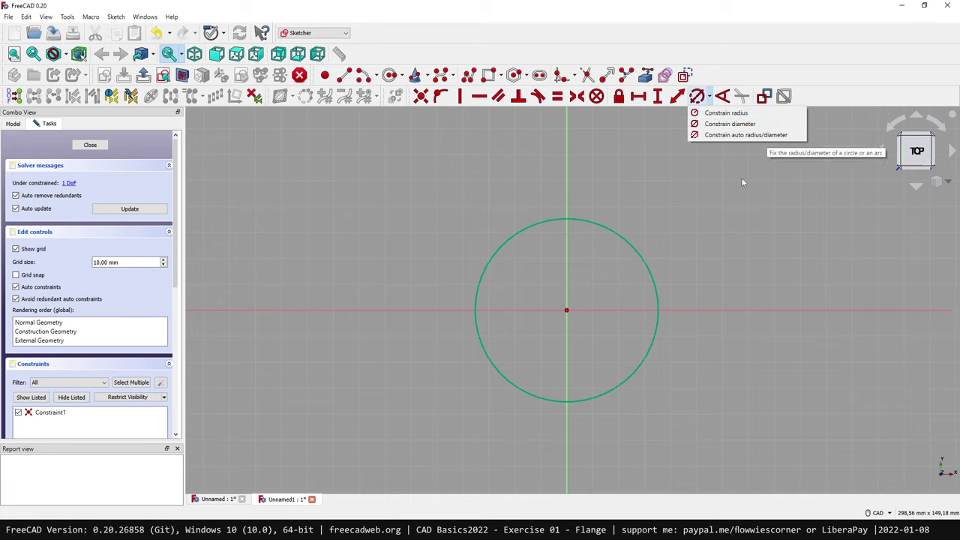
{"action": "left_click", "coordinate": [731, 135]}
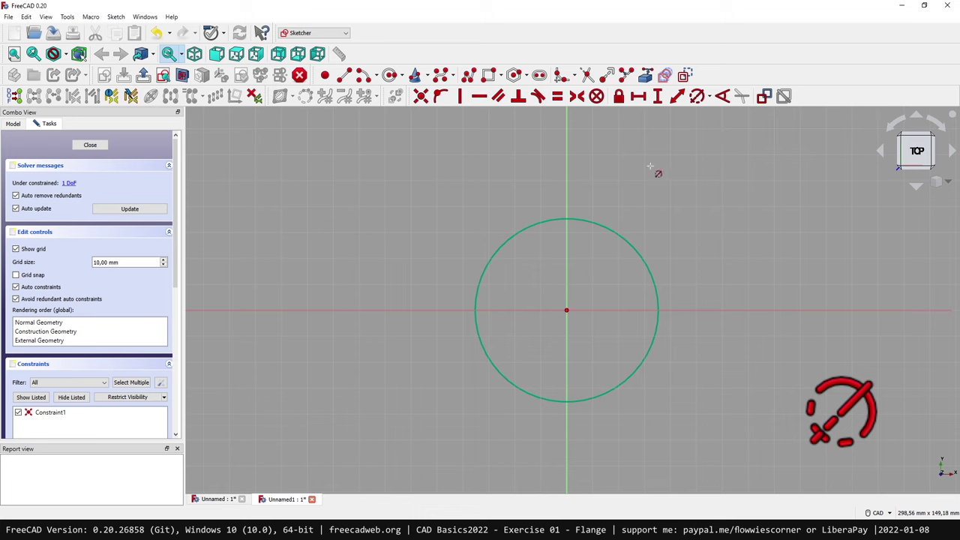
{"action": "left_click", "coordinate": [607, 228]}
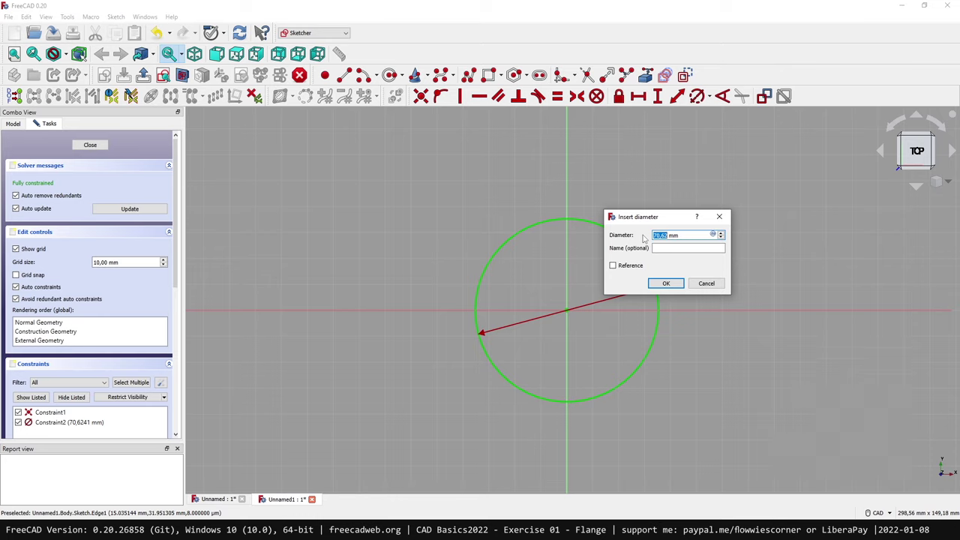
{"action": "type", "text": "60"}
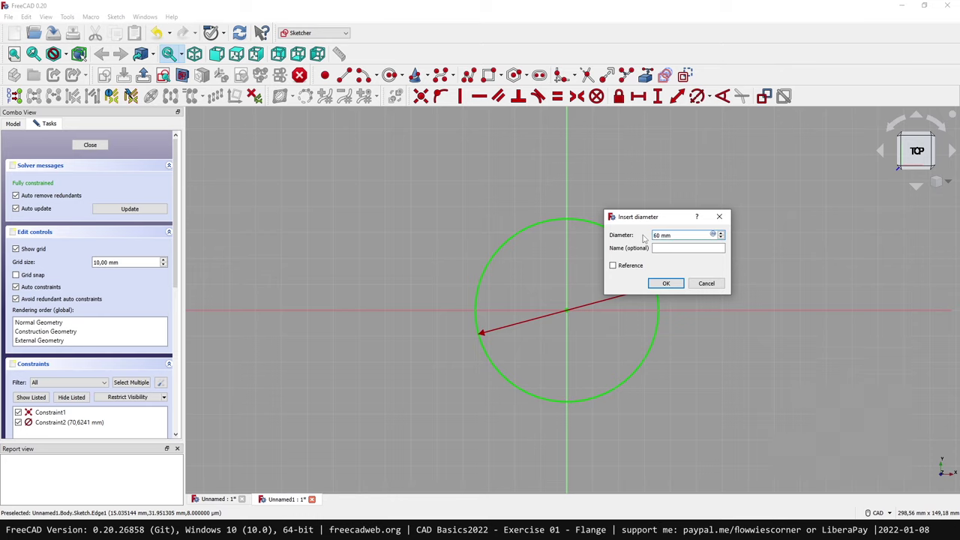
{"action": "left_click", "coordinate": [666, 283]}
{"action": "scroll", "coordinate": [666, 360], "scroll_direction": "up", "scroll_amount": 2}
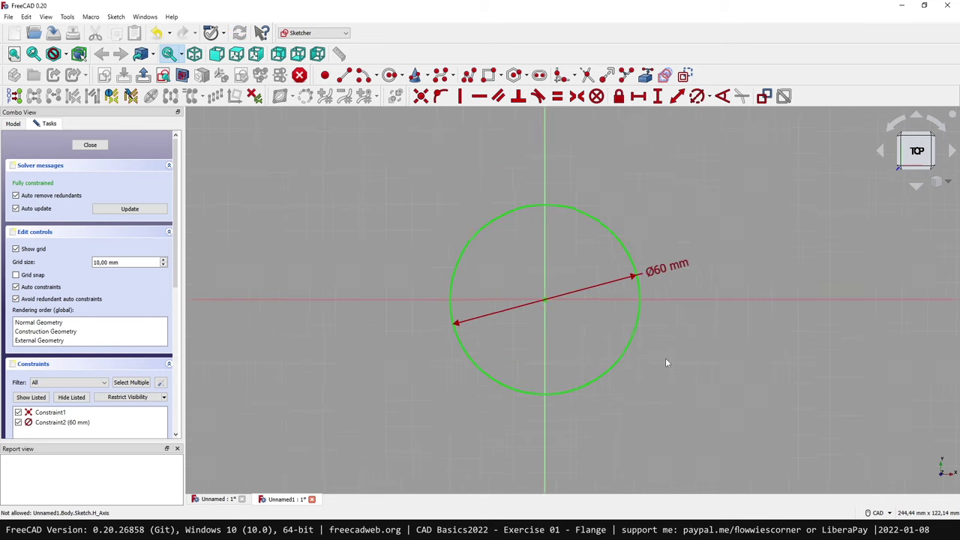
{"action": "middle_click_drag", "start_coordinate": [665, 363], "coordinate": [701, 373]}
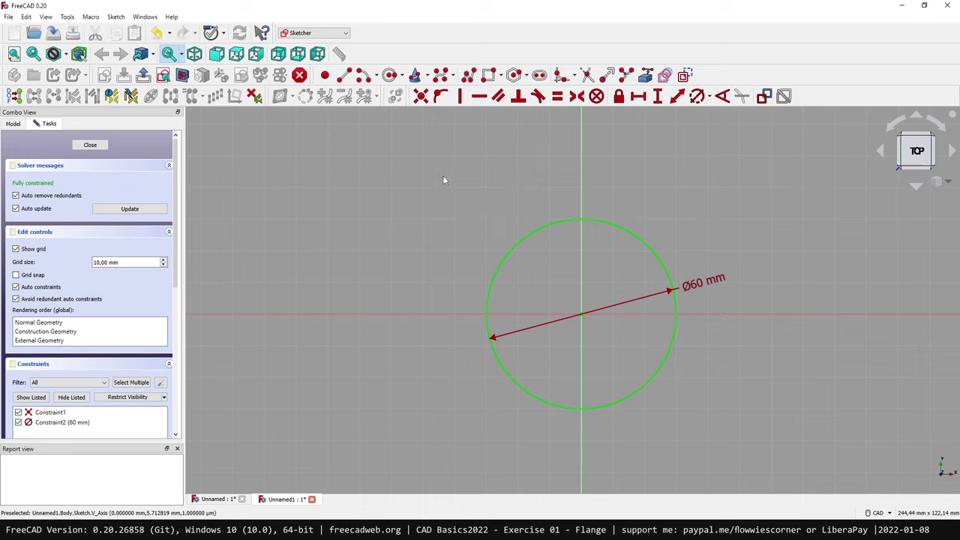
Draw two small circles on the horizontal axis, left and right of the large circle.
{"action": "left_click", "coordinate": [389, 77]}
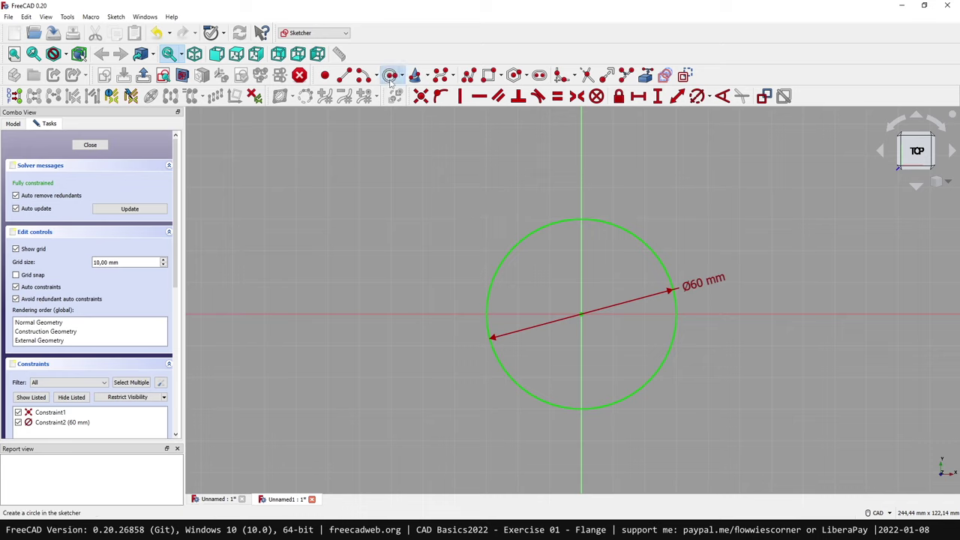
{"action": "left_click", "coordinate": [412, 314]}
{"action": "left_click", "coordinate": [451, 335]}
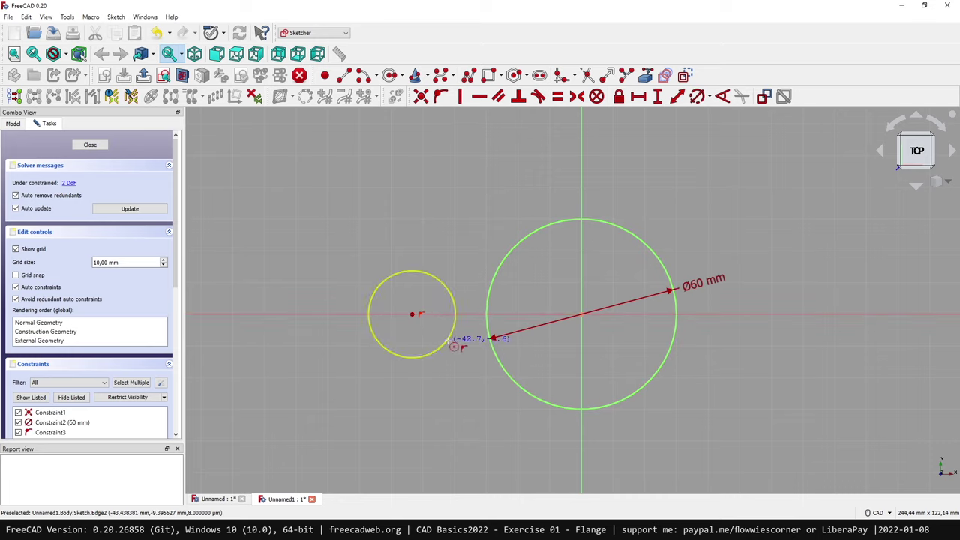
{"action": "left_click", "coordinate": [753, 314]}
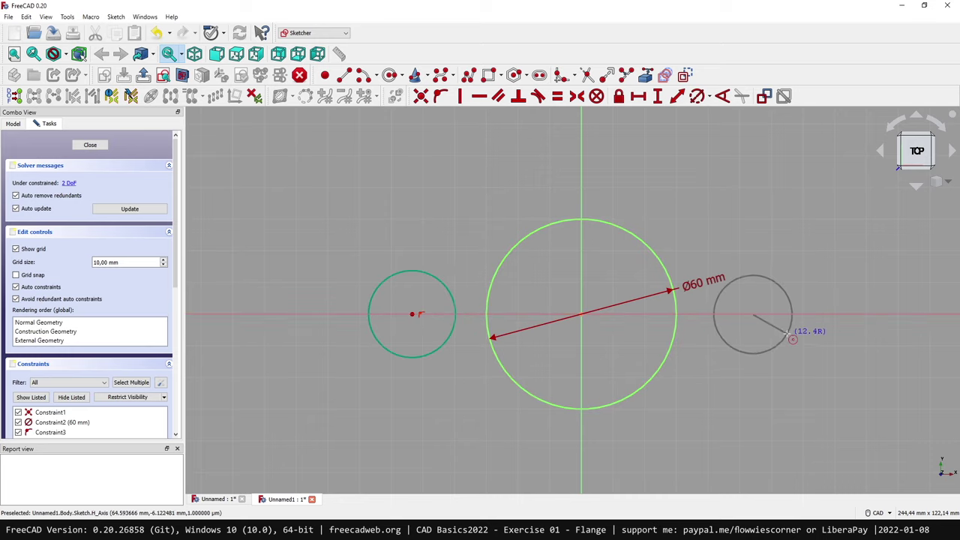
{"action": "left_click", "coordinate": [788, 340]}
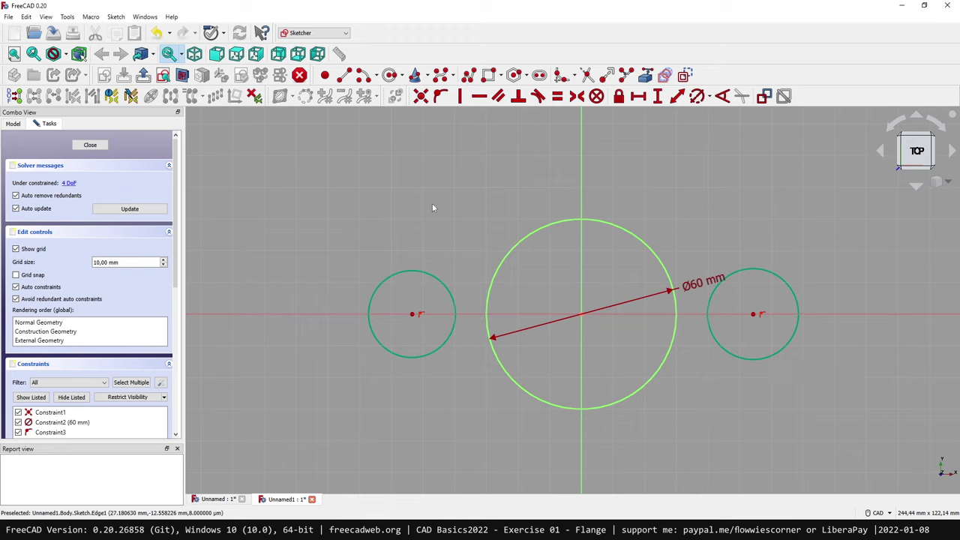
Constrain both small circles to an equal 24 mm diameter.
{"action": "left_click", "coordinate": [415, 270]}
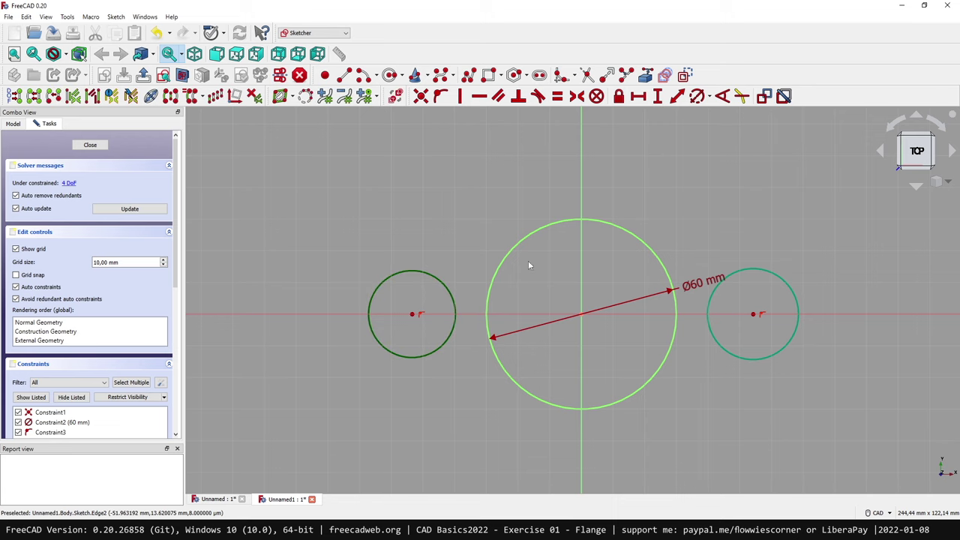
{"action": "left_click", "coordinate": [769, 262]}
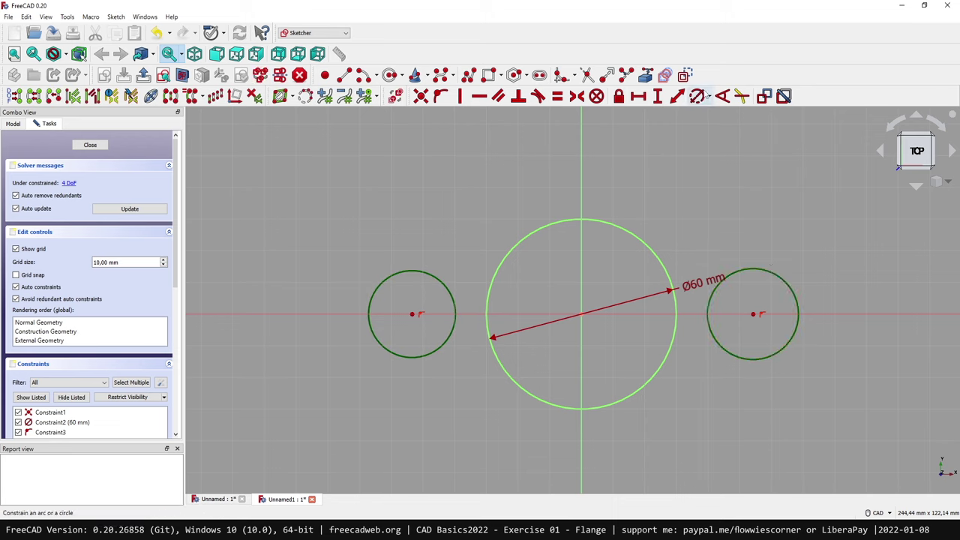
{"action": "left_click", "coordinate": [696, 97]}
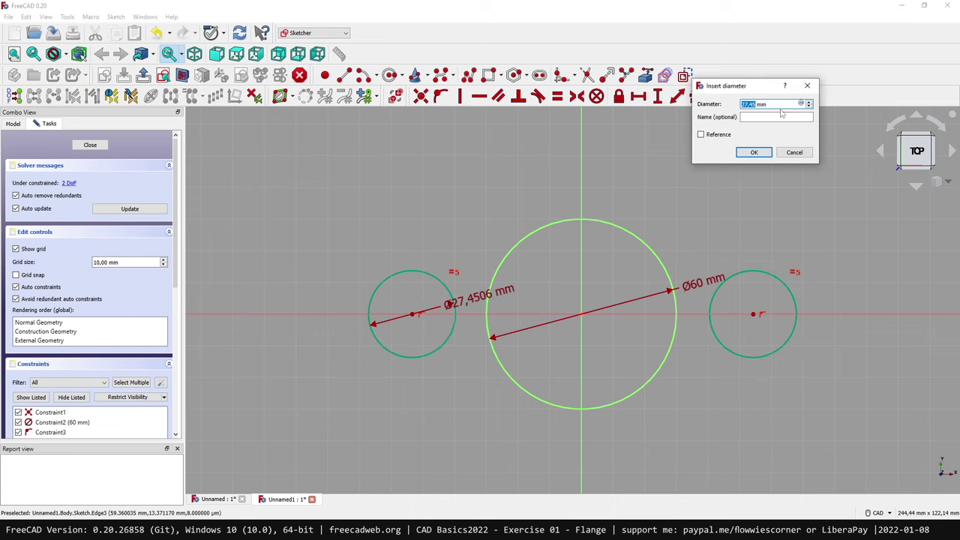
{"action": "type", "text": "24"}
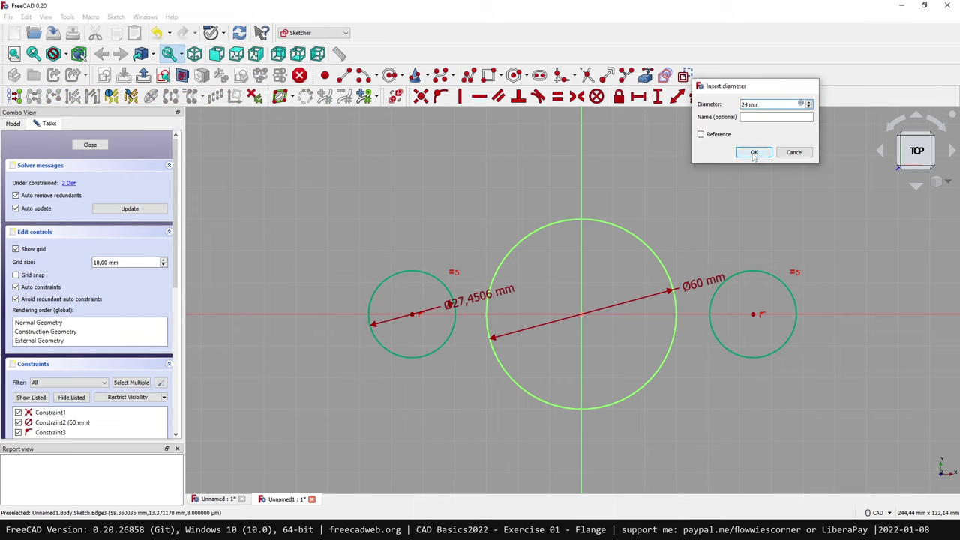
{"action": "left_click", "coordinate": [754, 152]}
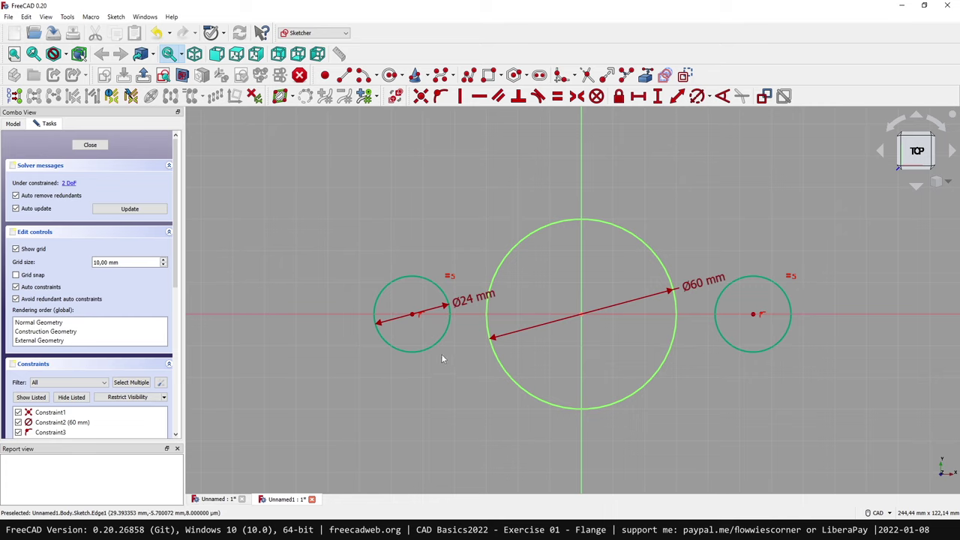
Test the circles' freedom and select the right circle's centre with the vertical axis.
{"action": "mouse_move", "coordinate": [414, 316]}
{"action": "left_mouse_down"}
{"action": "mouse_move", "coordinate": [381, 321]}
{"action": "mouse_move", "coordinate": [427, 319]}
{"action": "left_mouse_up"}
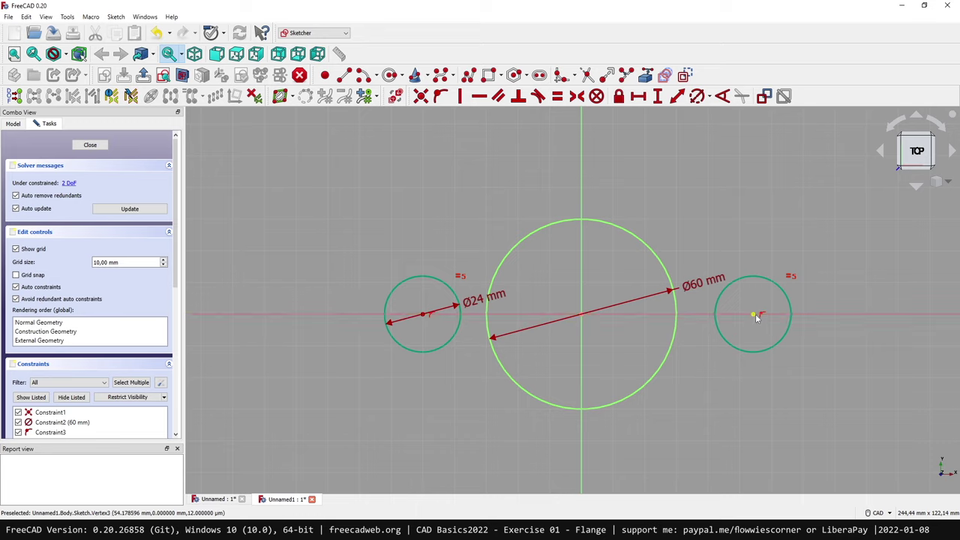
{"action": "mouse_move", "coordinate": [754, 315]}
{"action": "left_mouse_down"}
{"action": "mouse_move", "coordinate": [833, 316]}
{"action": "mouse_move", "coordinate": [767, 315]}
{"action": "left_mouse_up"}
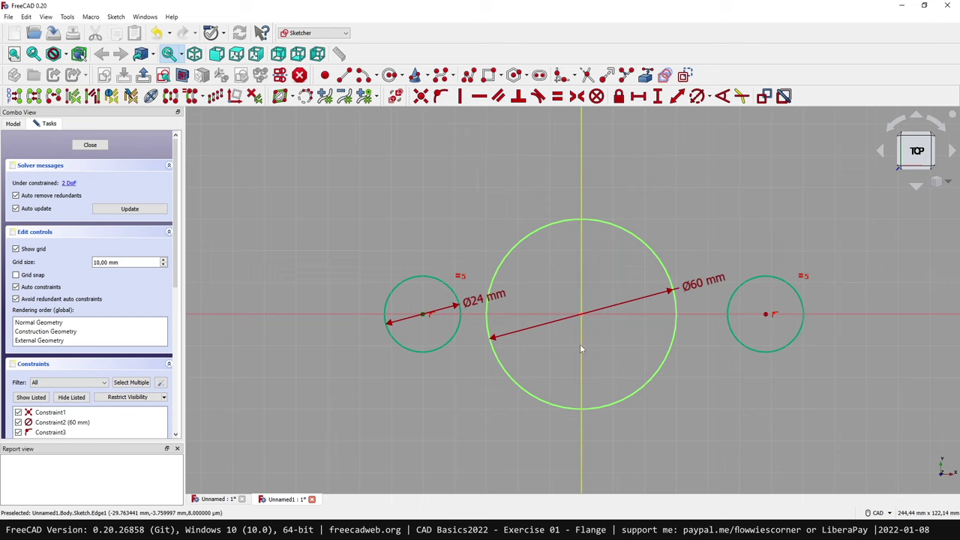
{"action": "left_click", "coordinate": [766, 315]}
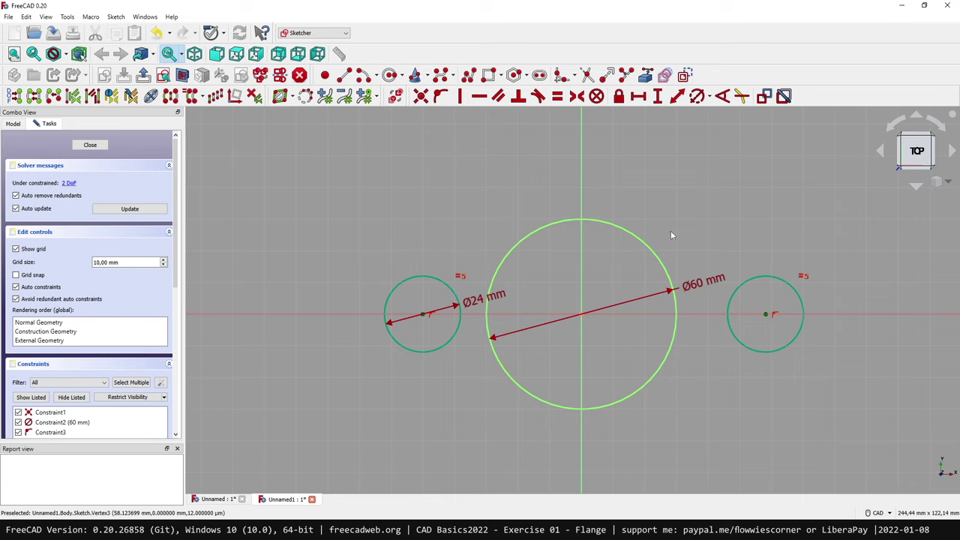
{"action": "left_click", "coordinate": [582, 156]}
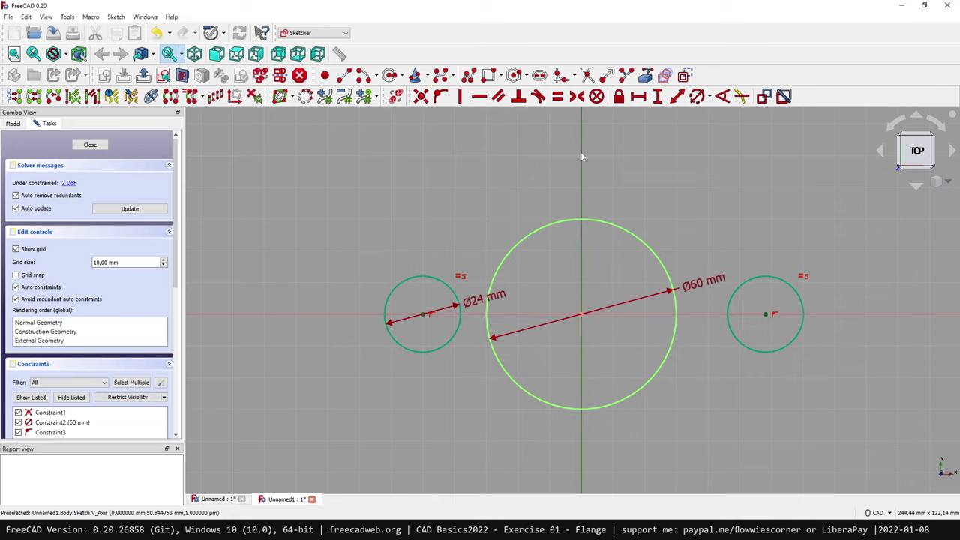
Make the side circles symmetric about the vertical axis, 60 mm horizontally from the origin.
{"action": "left_click", "coordinate": [576, 97]}
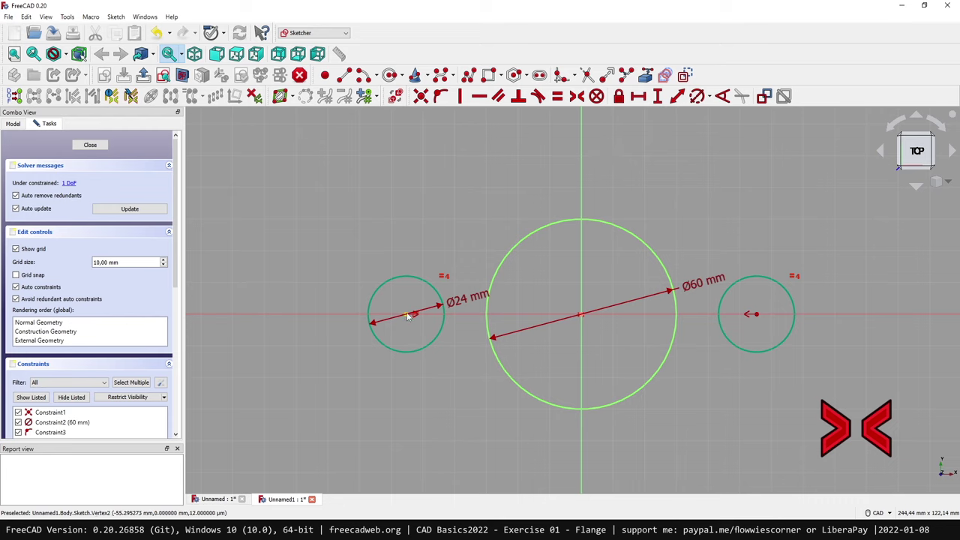
{"action": "mouse_move", "coordinate": [407, 316]}
{"action": "left_mouse_down"}
{"action": "mouse_move", "coordinate": [296, 318]}
{"action": "mouse_move", "coordinate": [446, 324]}
{"action": "mouse_move", "coordinate": [337, 324]}
{"action": "mouse_move", "coordinate": [430, 324]}
{"action": "mouse_move", "coordinate": [406, 324]}
{"action": "left_mouse_up"}
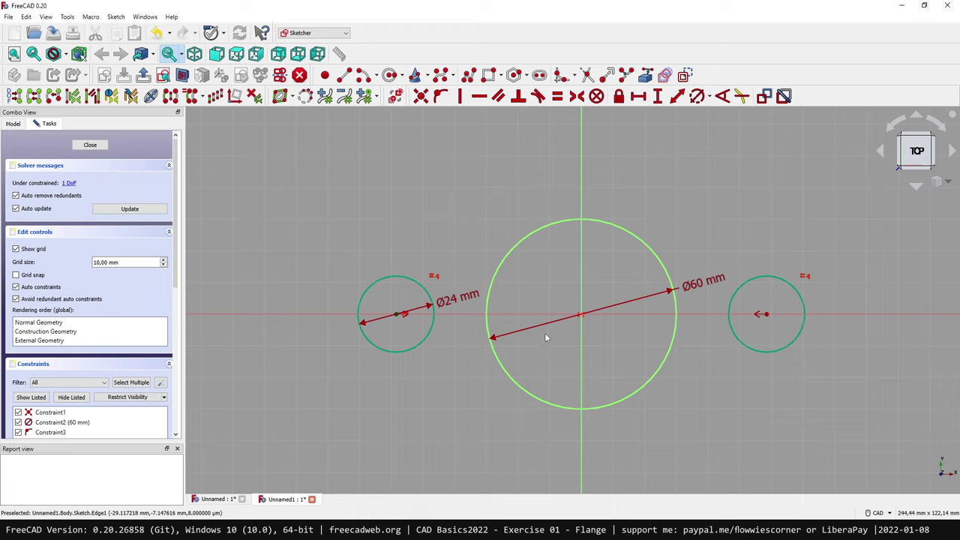
{"action": "left_click", "coordinate": [639, 98]}
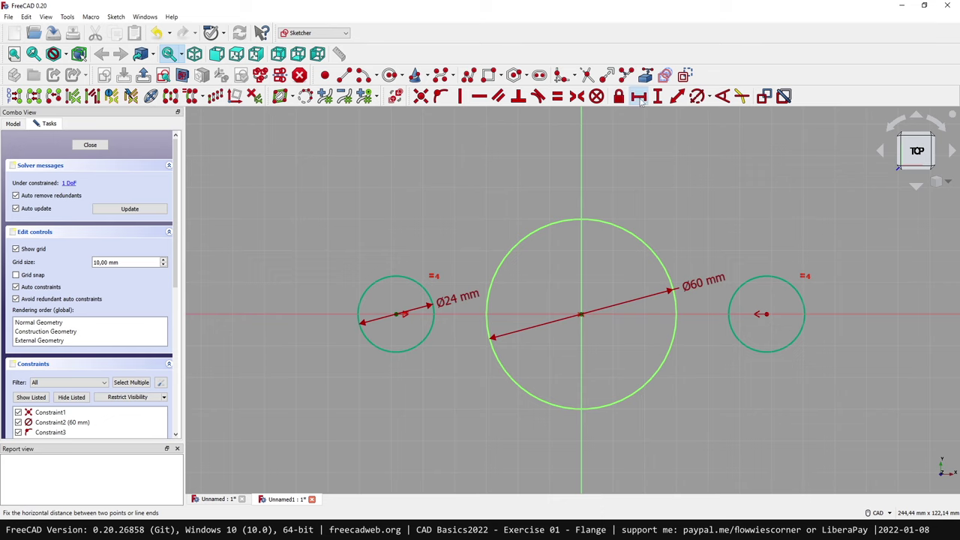
{"action": "type", "text": "60"}
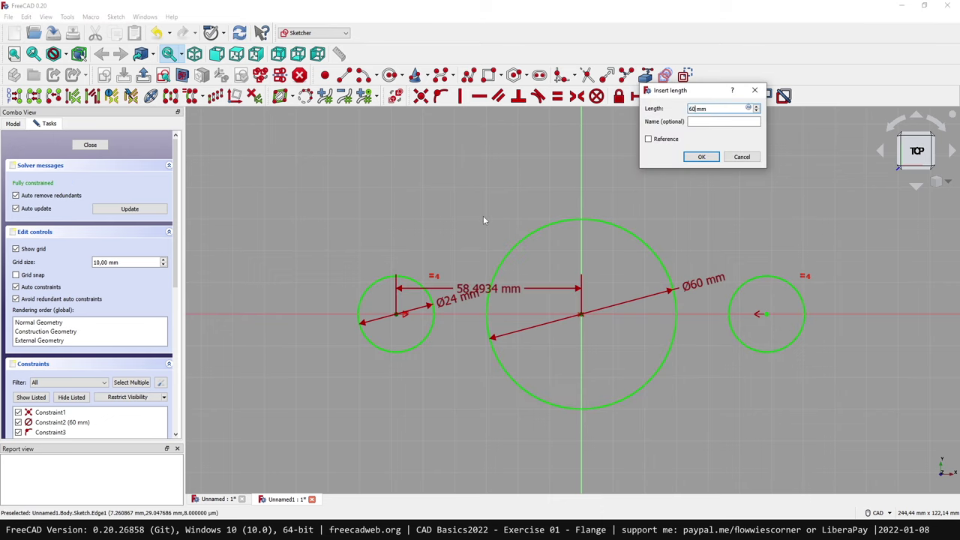
{"action": "key", "text": "Return"}
{"action": "left_click_drag", "start_coordinate": [473, 292], "coordinate": [585, 441]}
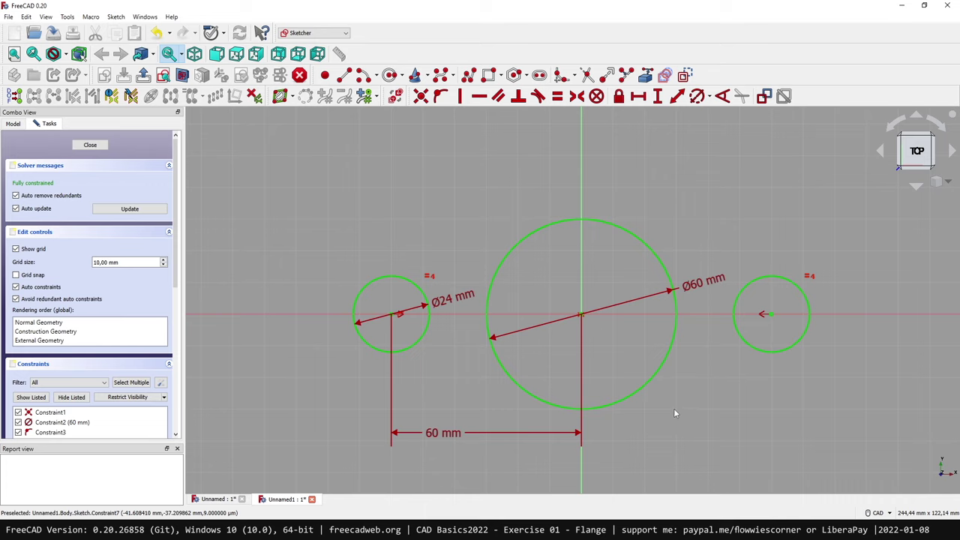
Draw a polyline of a line, a top arc and a tangent arc around the right circle.
{"action": "left_click", "coordinate": [470, 78]}
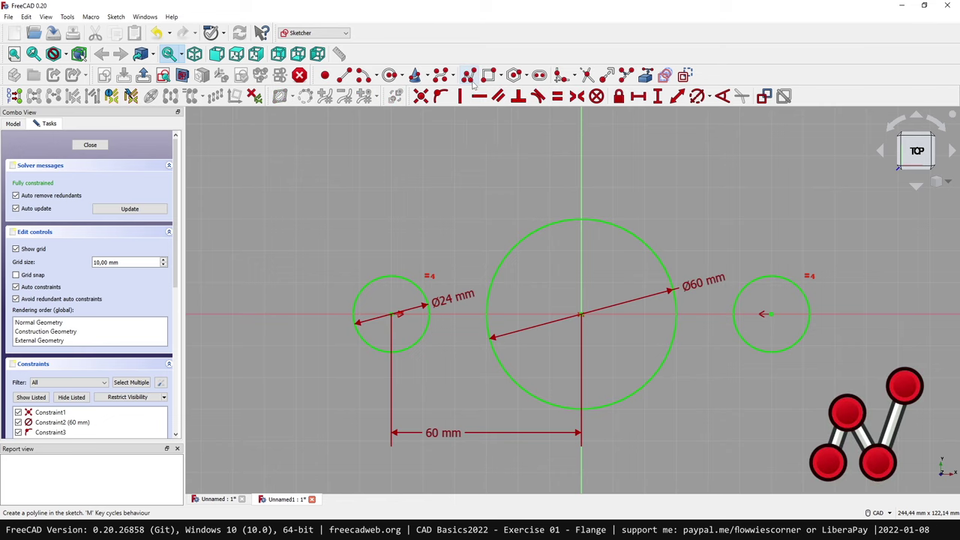
{"action": "left_click", "coordinate": [380, 248]}
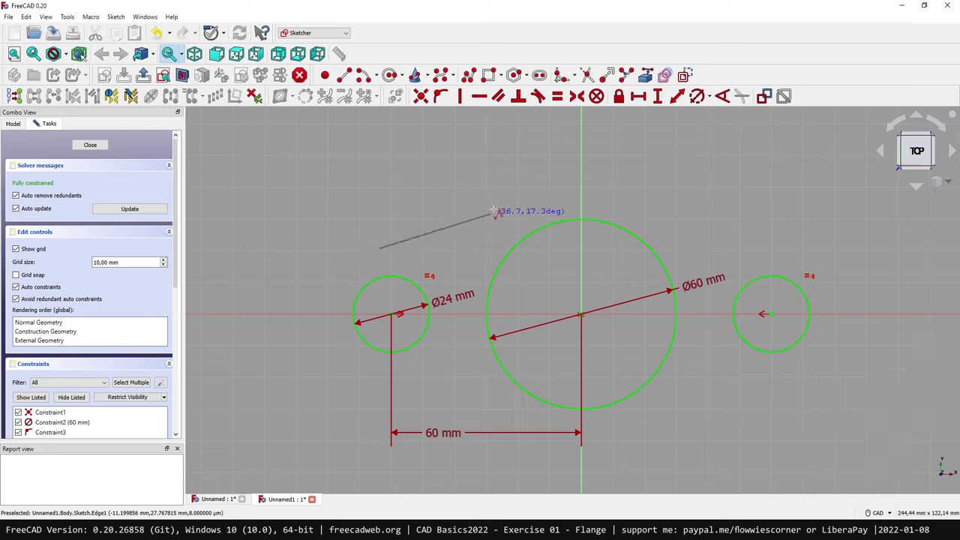
{"action": "left_click", "coordinate": [531, 192]}
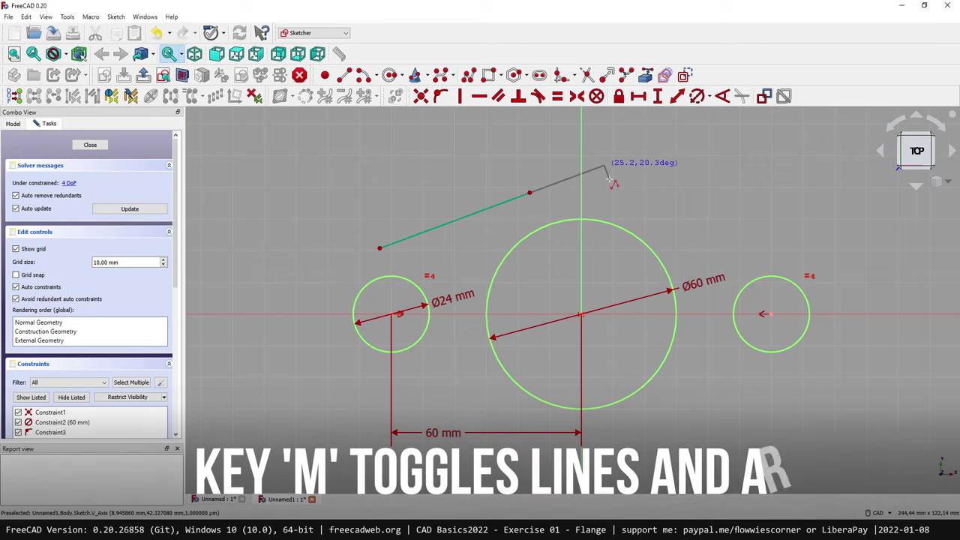
{"action": "key", "text": "m"}
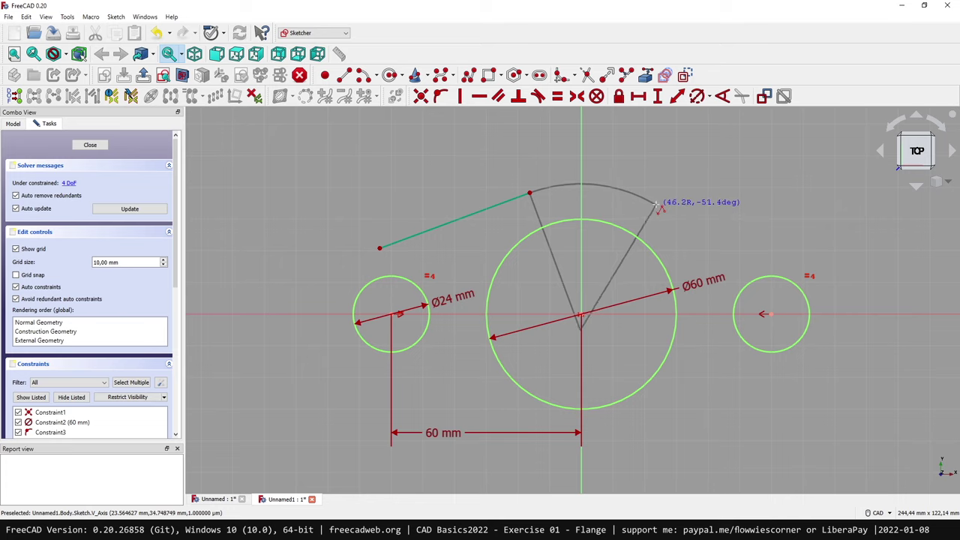
{"action": "left_click", "coordinate": [656, 204]}
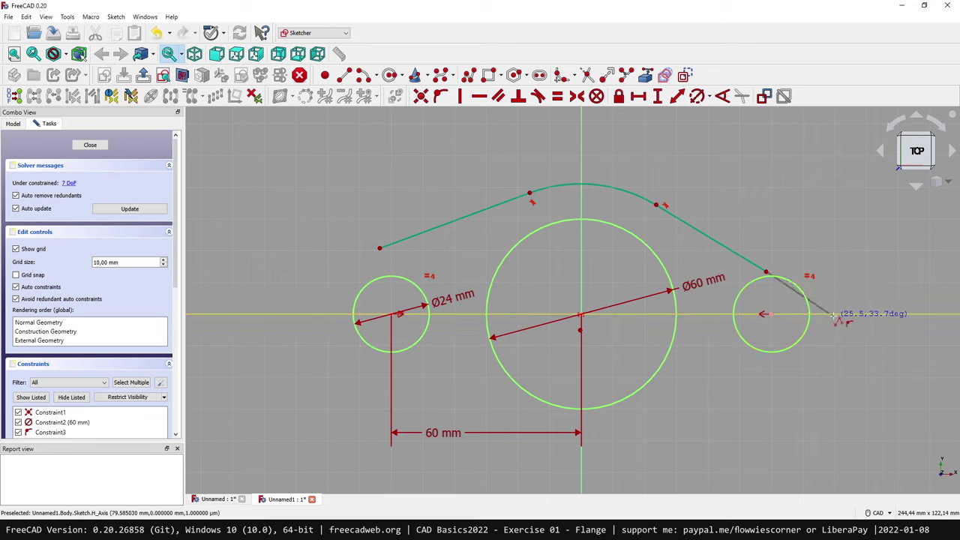
{"action": "key", "text": "m"}
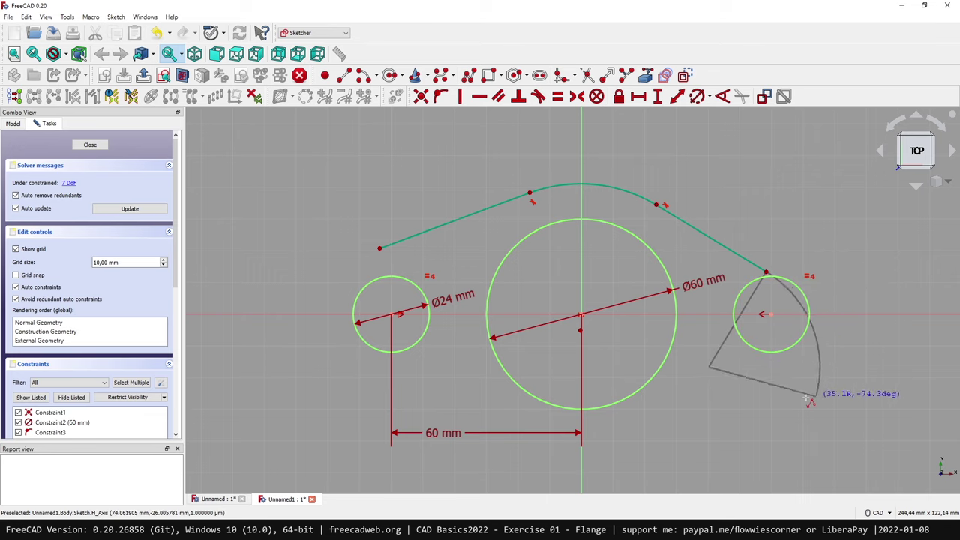
{"action": "left_click", "coordinate": [758, 372]}
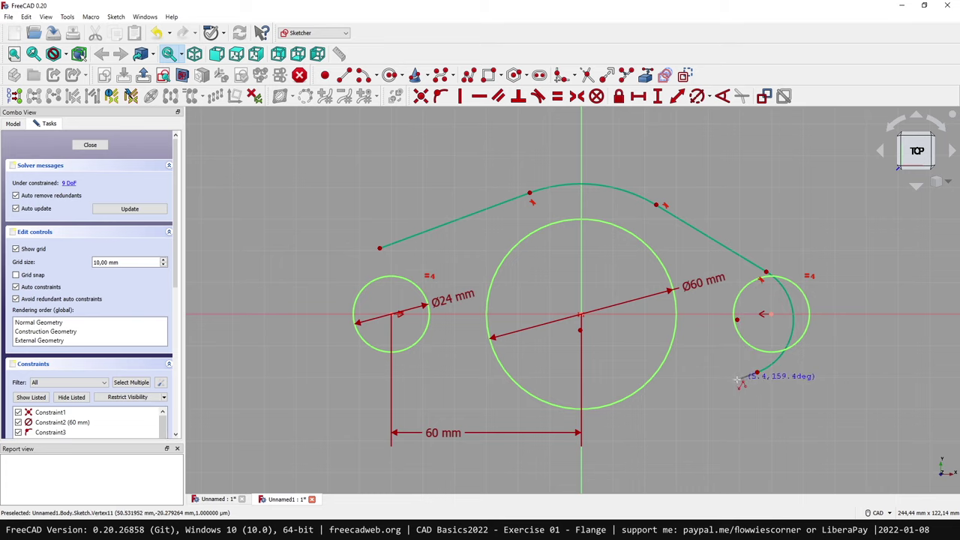
{"action": "left_click", "coordinate": [616, 425]}
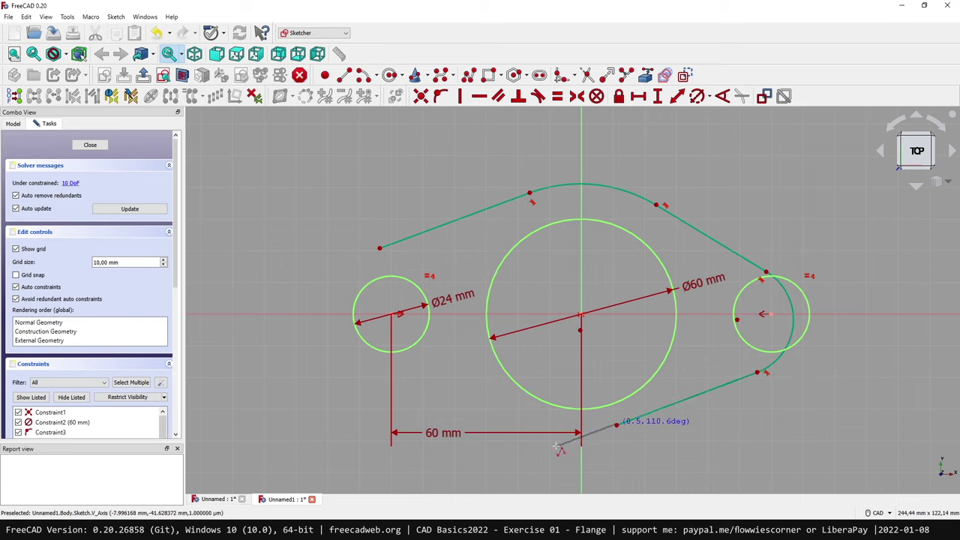
Finish the polyline with a bottom arc, lower-left line and arc closing around the left circle.
{"action": "key", "text": "m"}
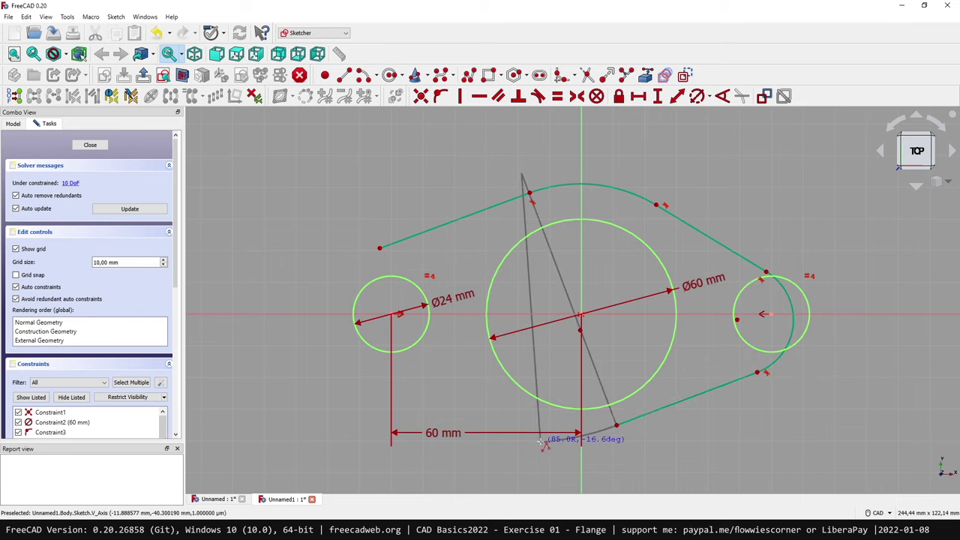
{"action": "left_click", "coordinate": [498, 421]}
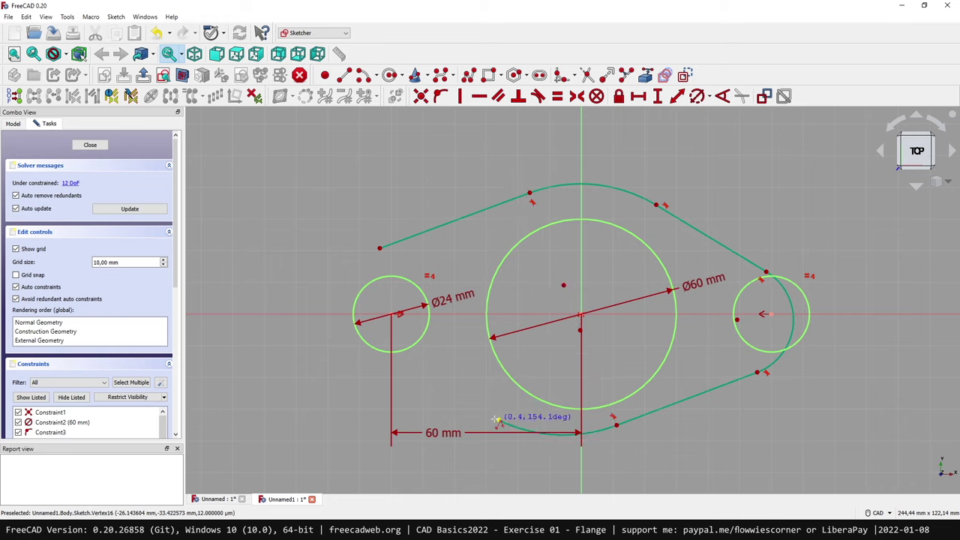
{"action": "left_click", "coordinate": [356, 383]}
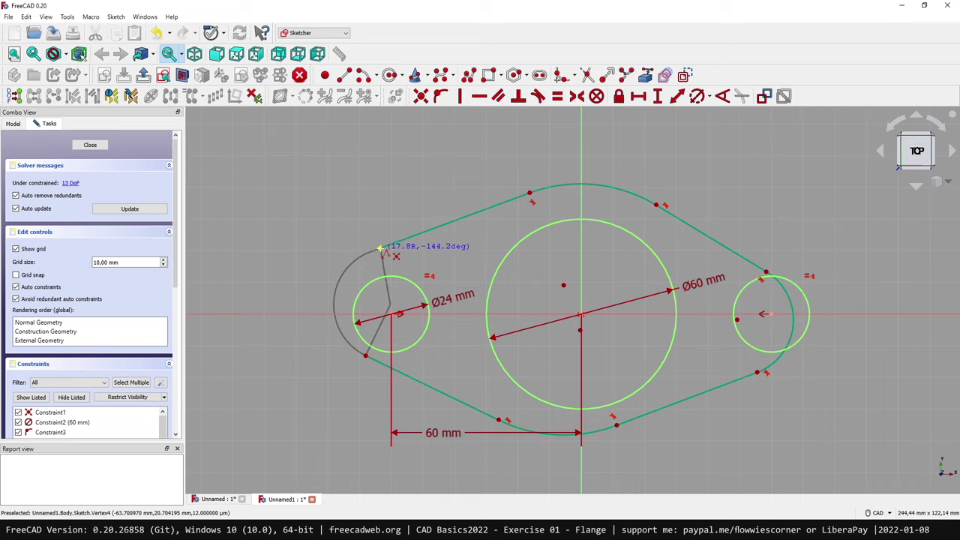
{"action": "left_click", "coordinate": [380, 247]}
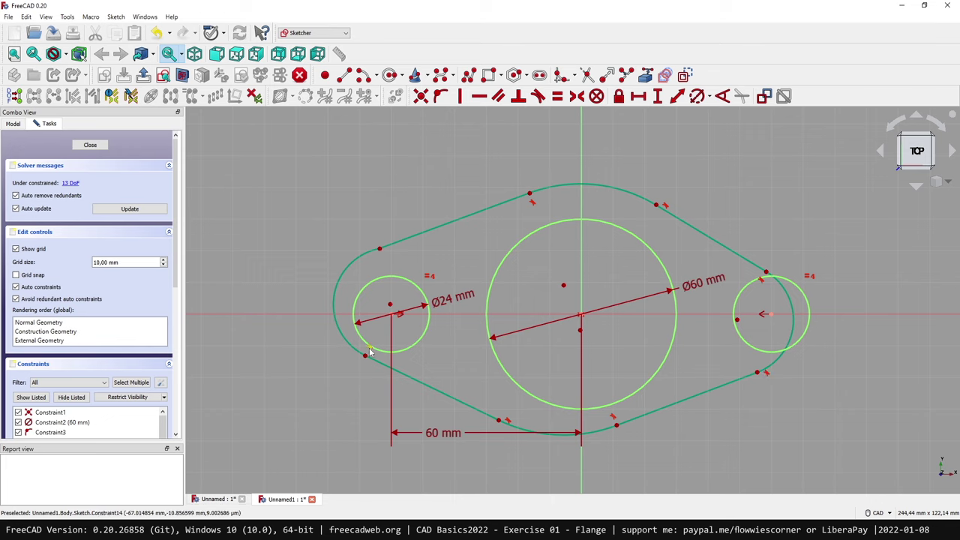
Make the upper-left outline line tangent to the left arc.
{"action": "left_click", "coordinate": [393, 249]}
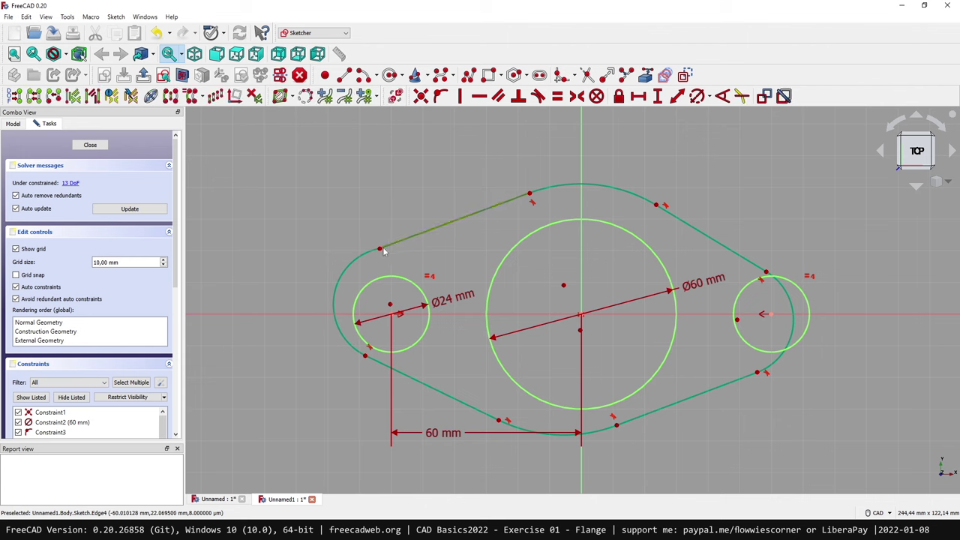
{"action": "left_click", "coordinate": [338, 288]}
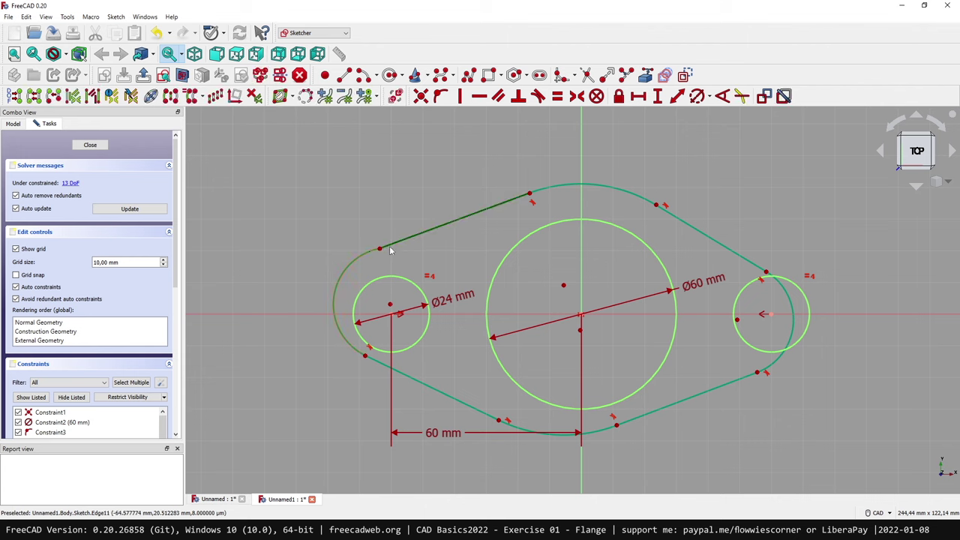
{"action": "left_click", "coordinate": [538, 96]}
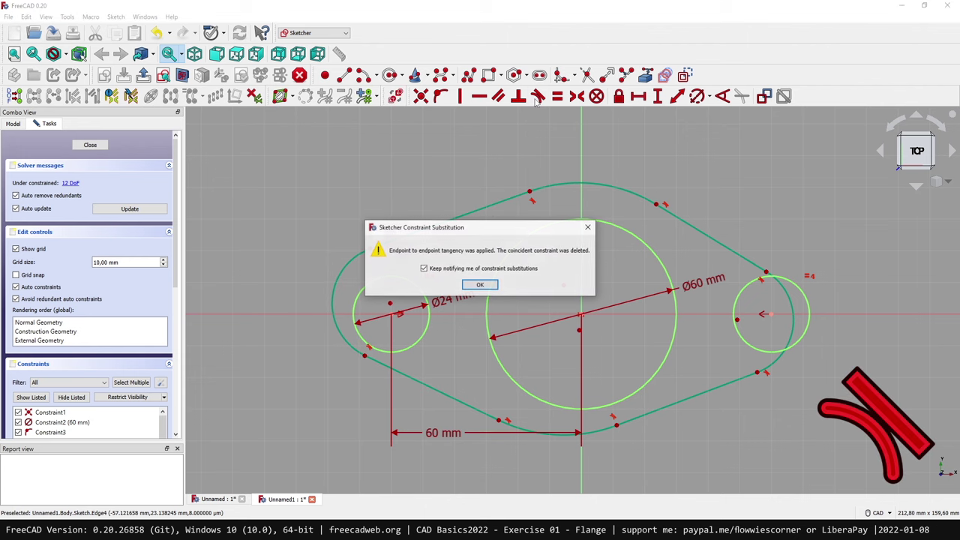
{"action": "left_click", "coordinate": [482, 287]}
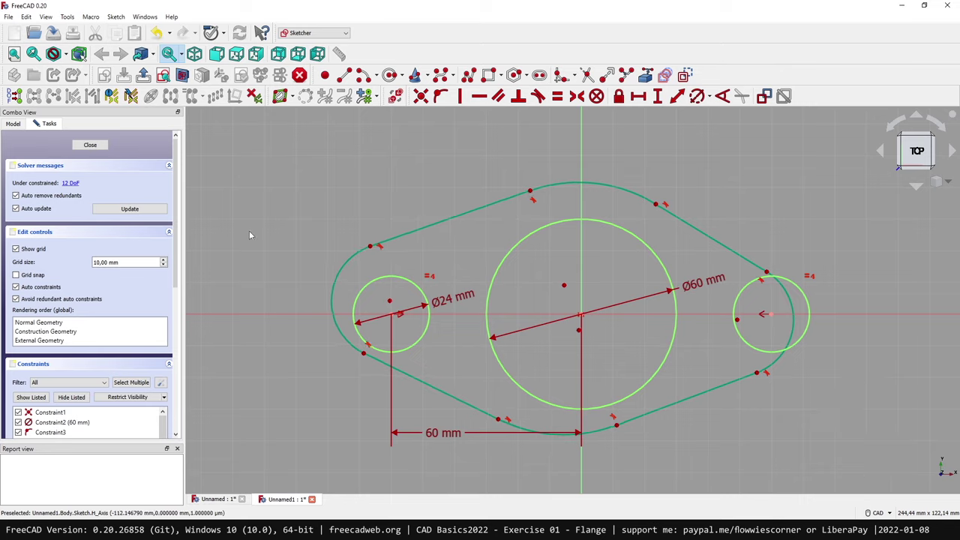
Centre the left and right outline arcs on the two Ø24 circles.
{"action": "left_click", "coordinate": [340, 279]}
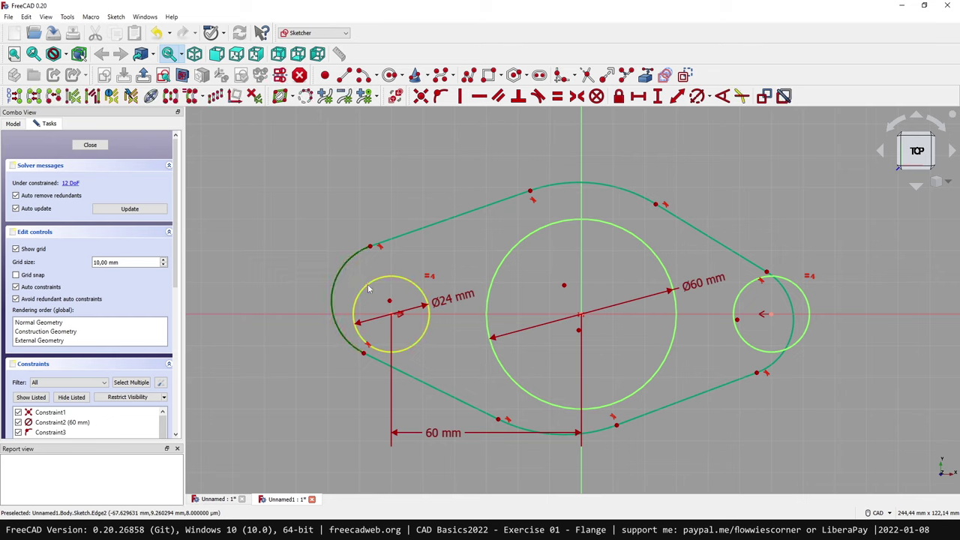
{"action": "left_click", "coordinate": [366, 277]}
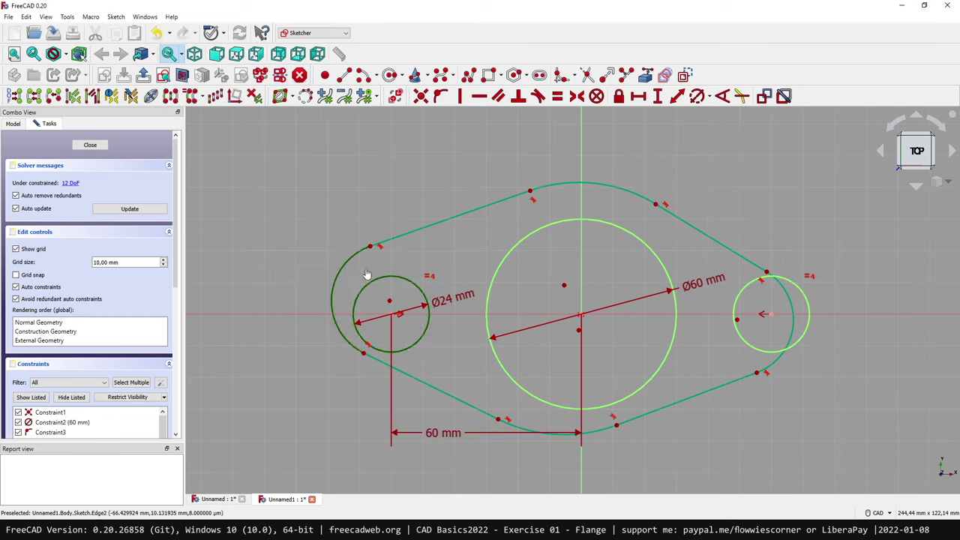
{"action": "left_click", "coordinate": [367, 274]}
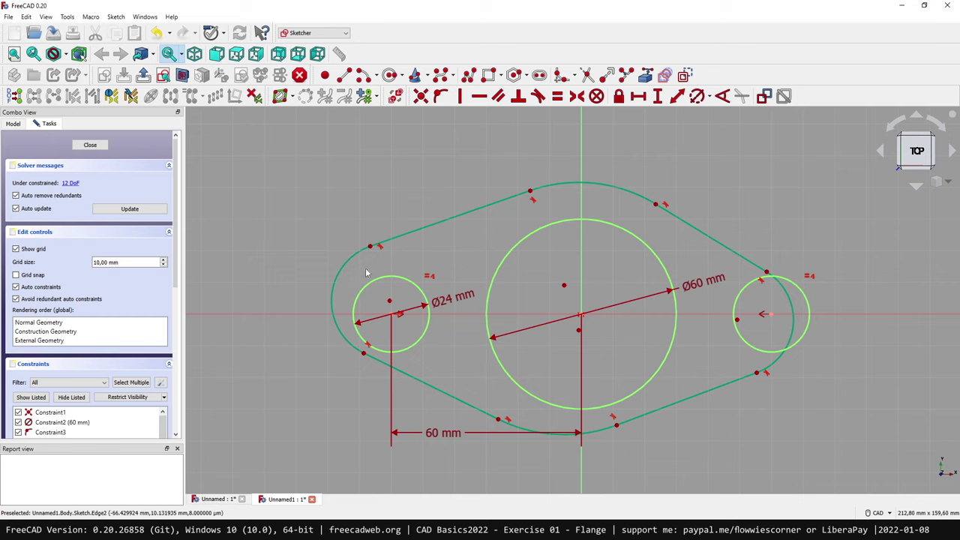
{"action": "left_click", "coordinate": [390, 302]}
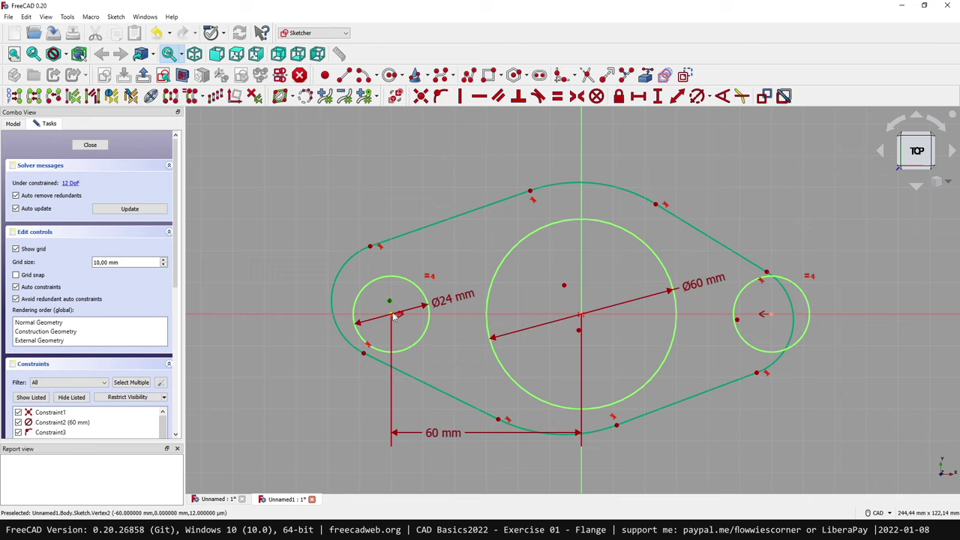
{"action": "left_click", "coordinate": [394, 317]}
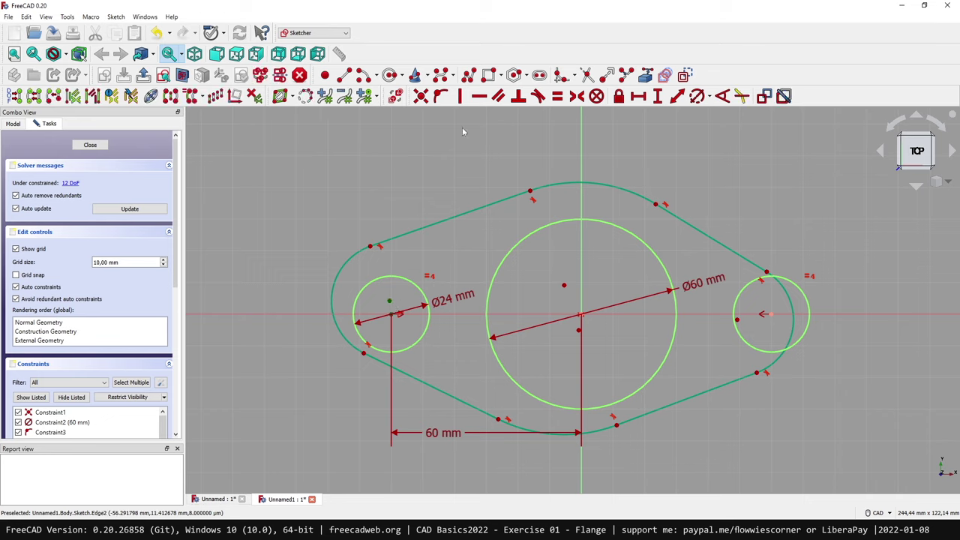
{"action": "left_click", "coordinate": [420, 97]}
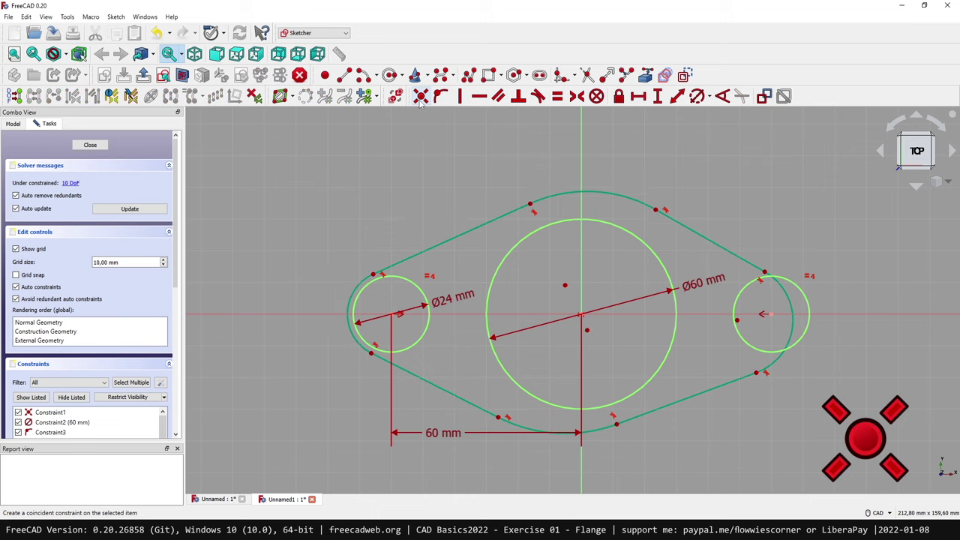
{"action": "mouse_move", "coordinate": [350, 301]}
{"action": "left_mouse_down"}
{"action": "mouse_move", "coordinate": [328, 287]}
{"action": "mouse_move", "coordinate": [334, 294]}
{"action": "left_mouse_up"}
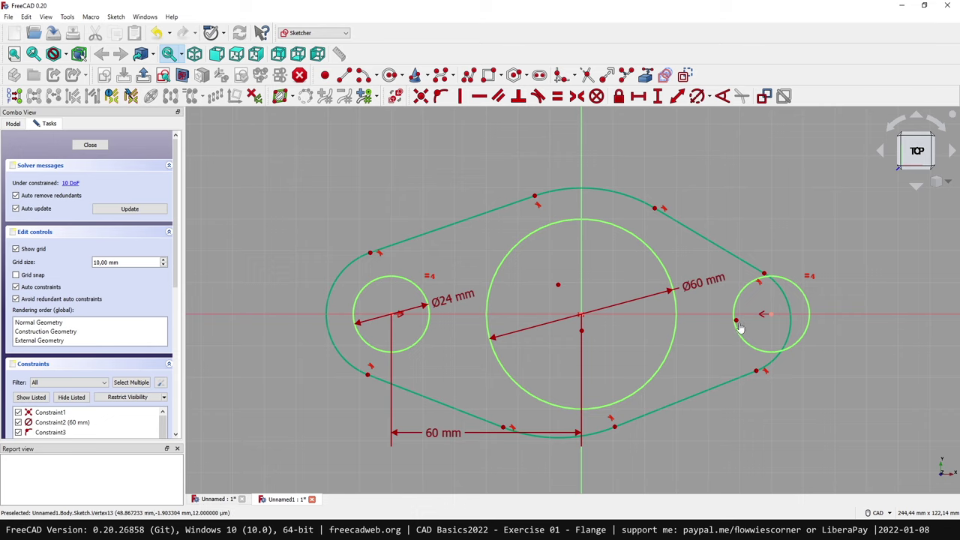
{"action": "left_click_drag", "start_coordinate": [739, 324], "coordinate": [780, 315]}
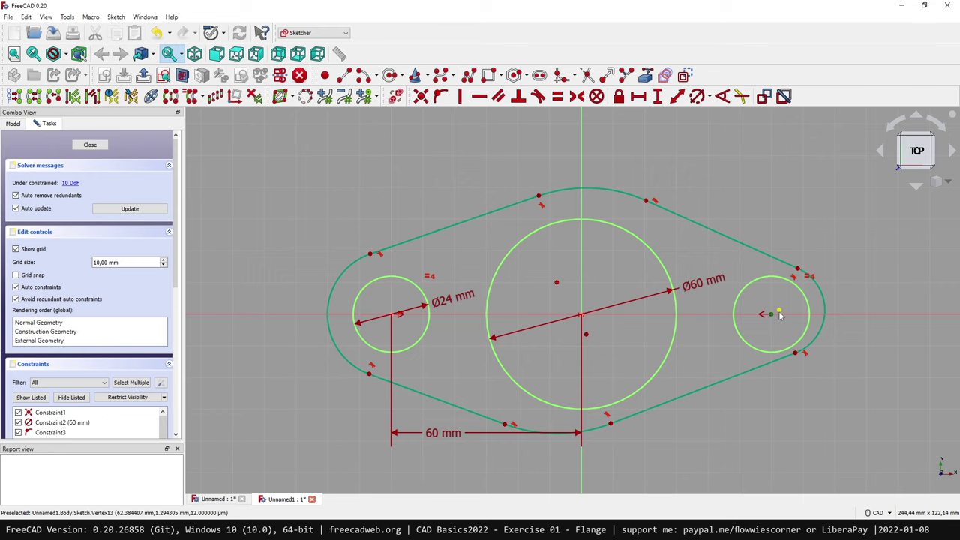
{"action": "left_click", "coordinate": [780, 315]}
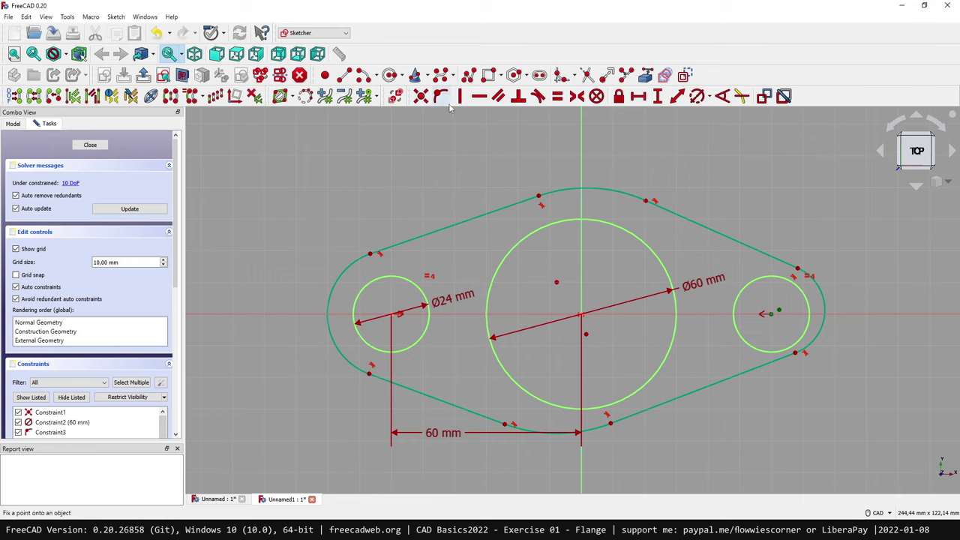
{"action": "left_click", "coordinate": [421, 98]}
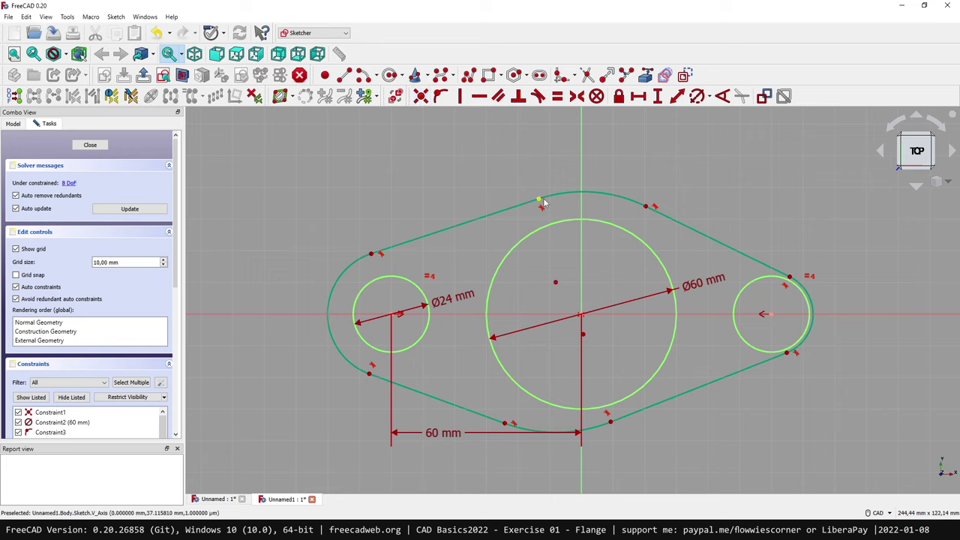
Centre the top and bottom outline arcs on the large Ø60 circle.
{"action": "left_click_drag", "start_coordinate": [555, 282], "coordinate": [575, 307]}
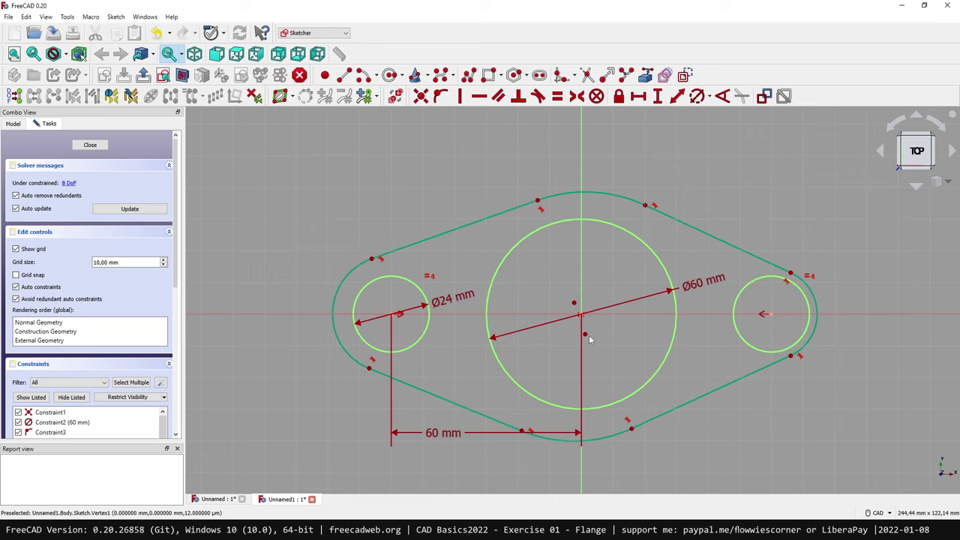
{"action": "left_click_drag", "start_coordinate": [589, 339], "coordinate": [593, 327]}
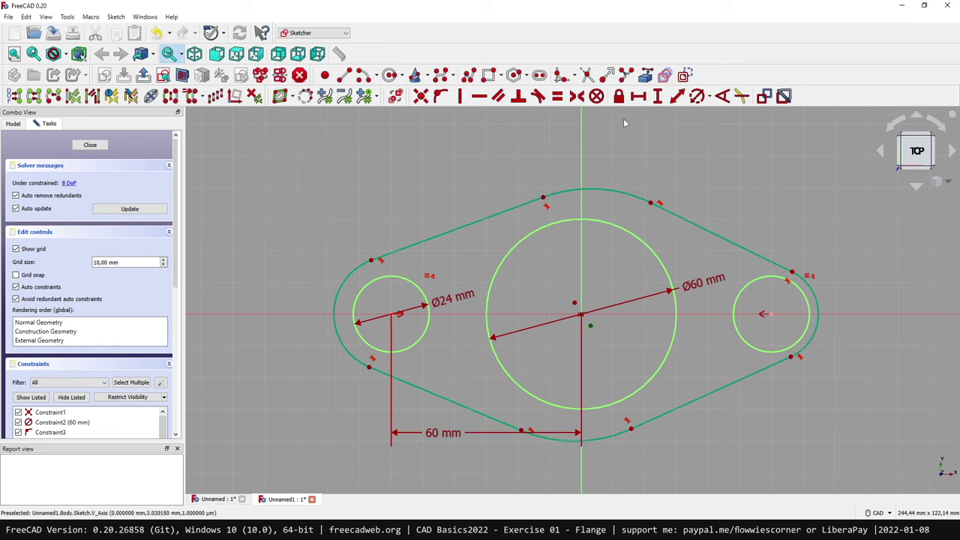
{"action": "left_click", "coordinate": [421, 97]}
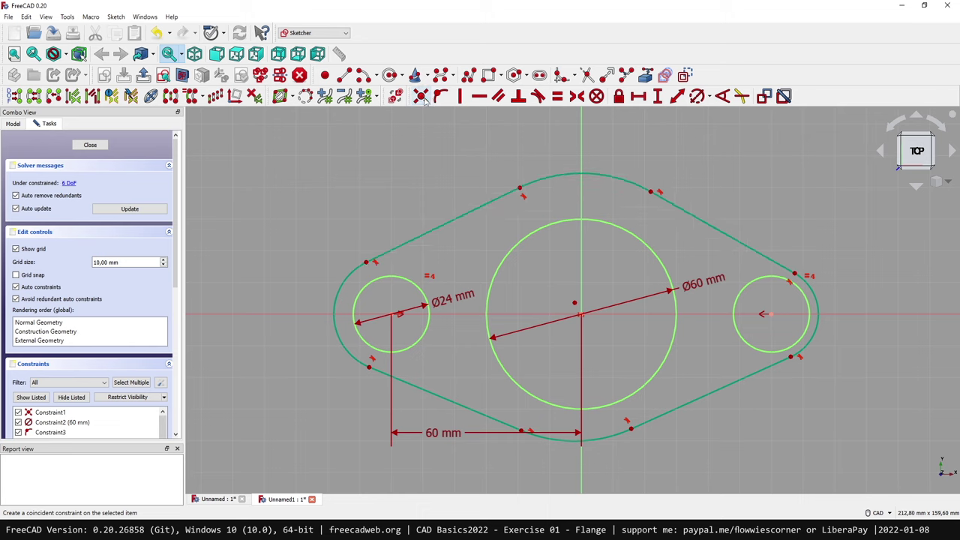
{"action": "left_click", "coordinate": [575, 304]}
{"action": "left_click", "coordinate": [421, 96]}
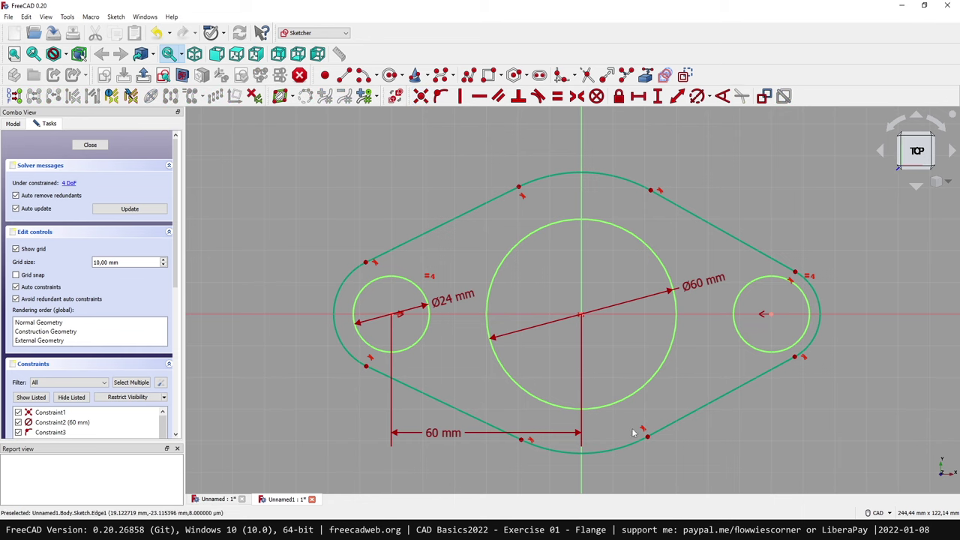
{"action": "mouse_move", "coordinate": [622, 451]}
{"action": "left_mouse_down"}
{"action": "mouse_move", "coordinate": [621, 468]}
{"action": "mouse_move", "coordinate": [627, 446]}
{"action": "mouse_move", "coordinate": [632, 459]}
{"action": "mouse_move", "coordinate": [635, 450]}
{"action": "left_mouse_up"}
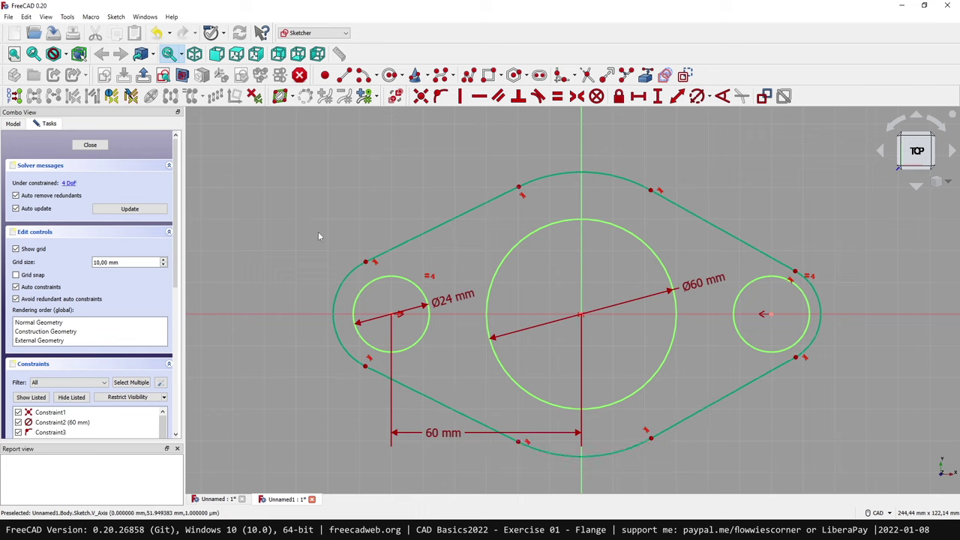
Give the left and right end arcs an R24 mm radius.
{"action": "left_click", "coordinate": [336, 296]}
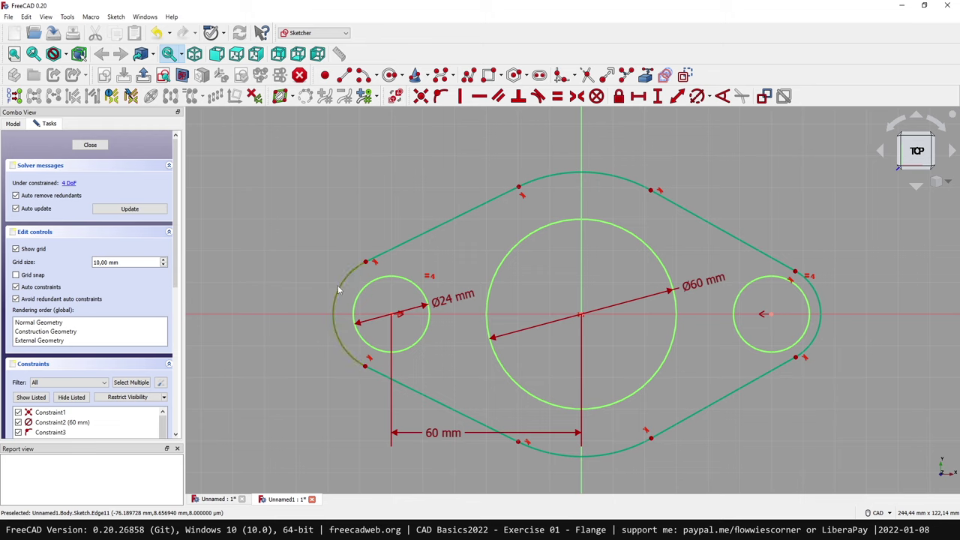
{"action": "left_click", "coordinate": [820, 307]}
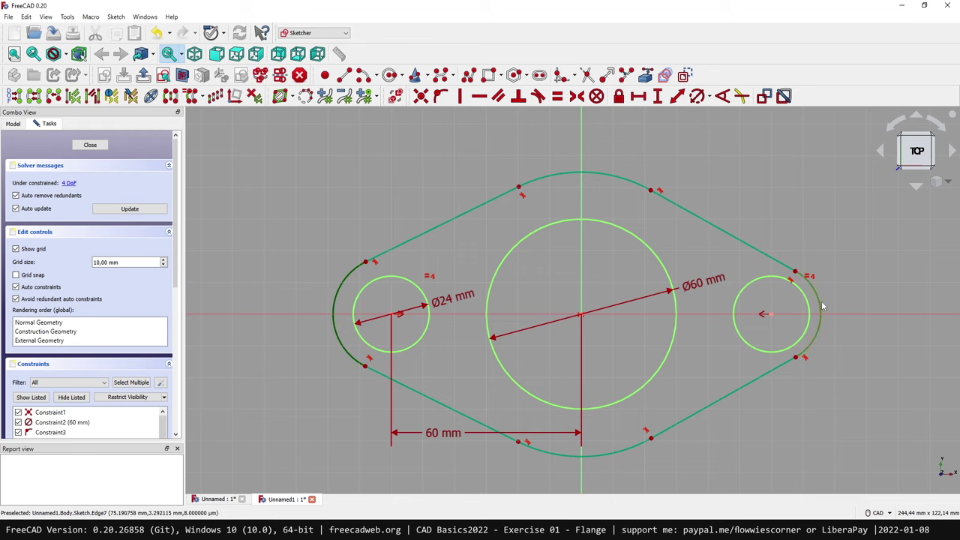
{"action": "left_click", "coordinate": [696, 96]}
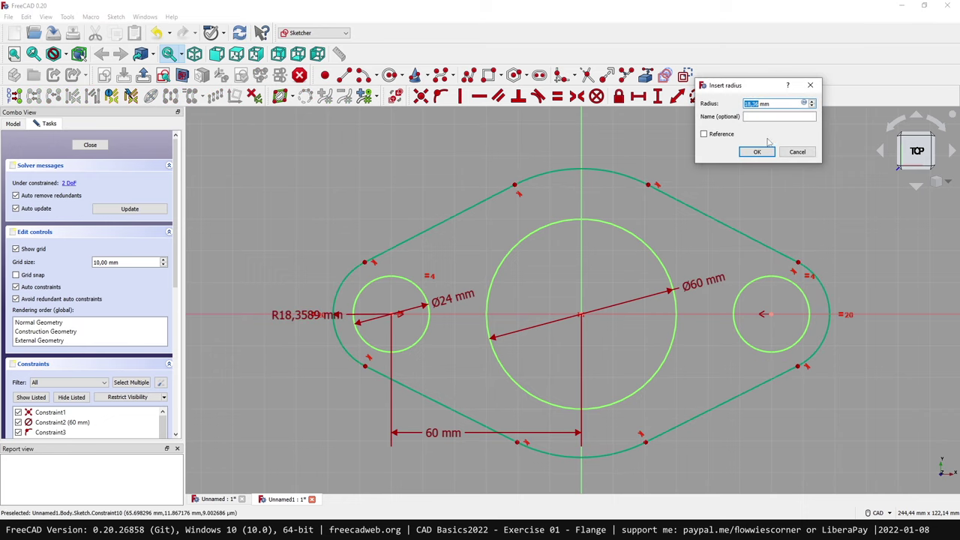
{"action": "type", "text": "24"}
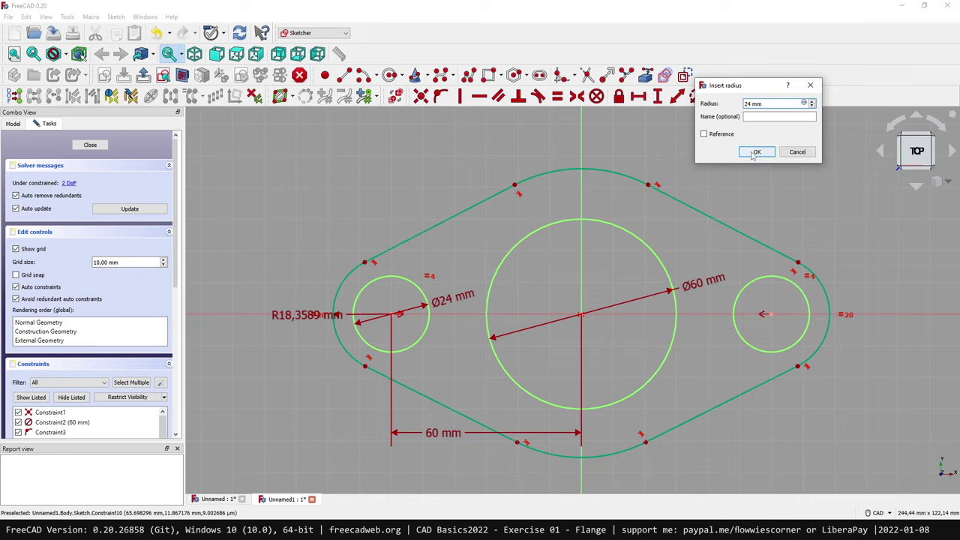
{"action": "left_click", "coordinate": [754, 153]}
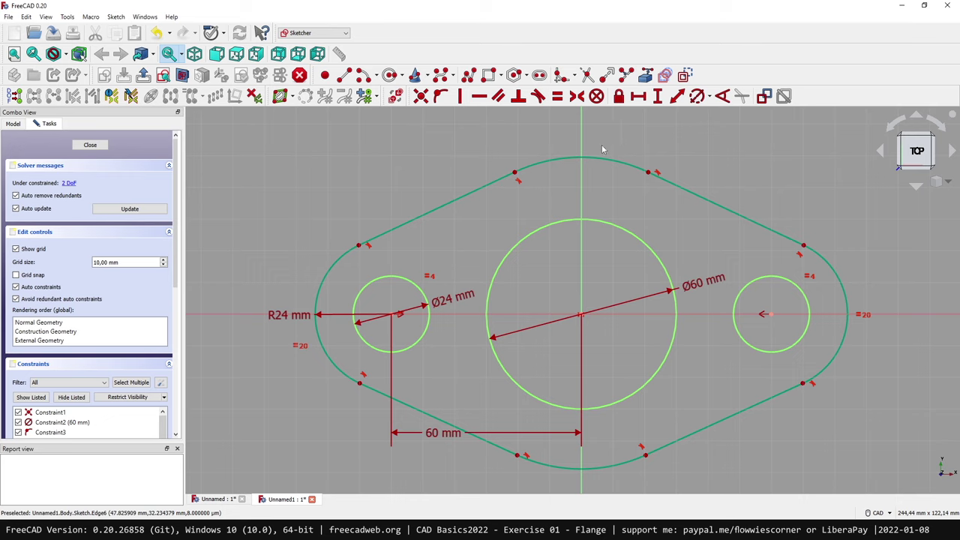
Give the top and bottom arcs an R50 mm radius.
{"action": "left_click_drag", "start_coordinate": [593, 155], "coordinate": [619, 171]}
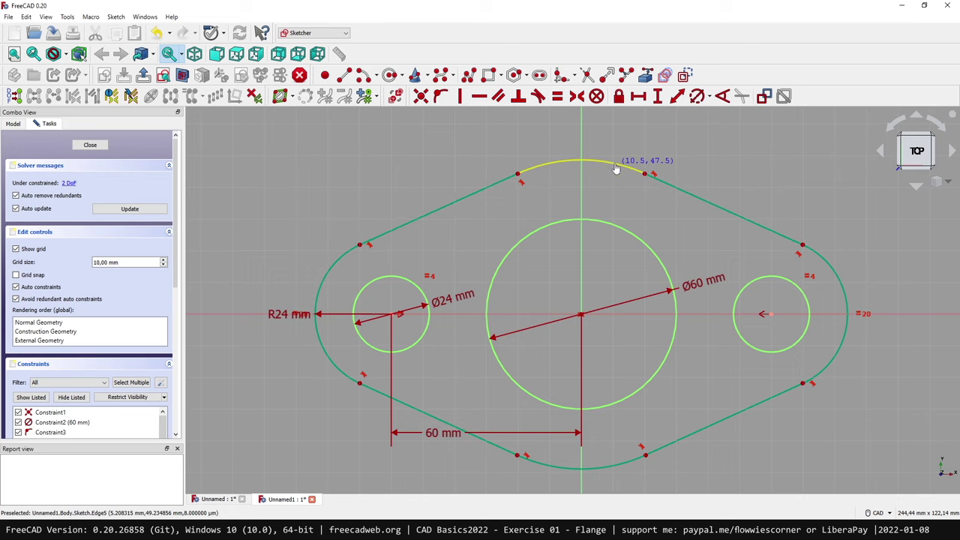
{"action": "left_click_drag", "start_coordinate": [610, 471], "coordinate": [606, 468]}
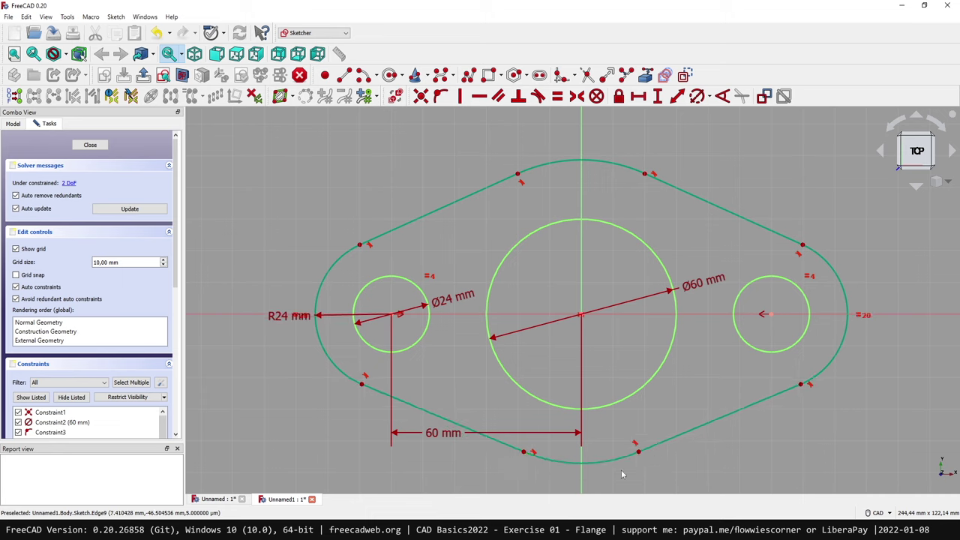
{"action": "left_click", "coordinate": [604, 168]}
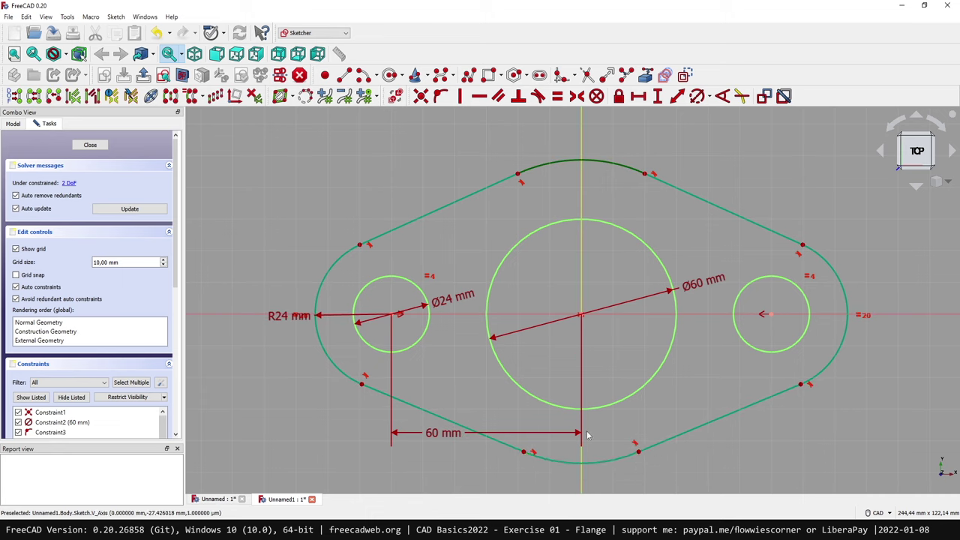
{"action": "left_click", "coordinate": [606, 467]}
{"action": "left_click", "coordinate": [696, 96]}
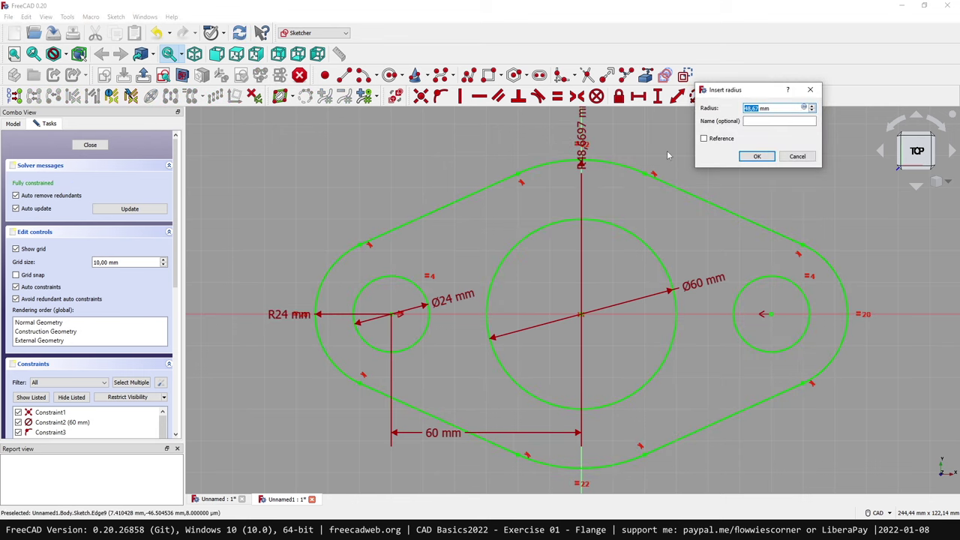
{"action": "type", "text": "50"}
{"action": "key", "text": "Return"}
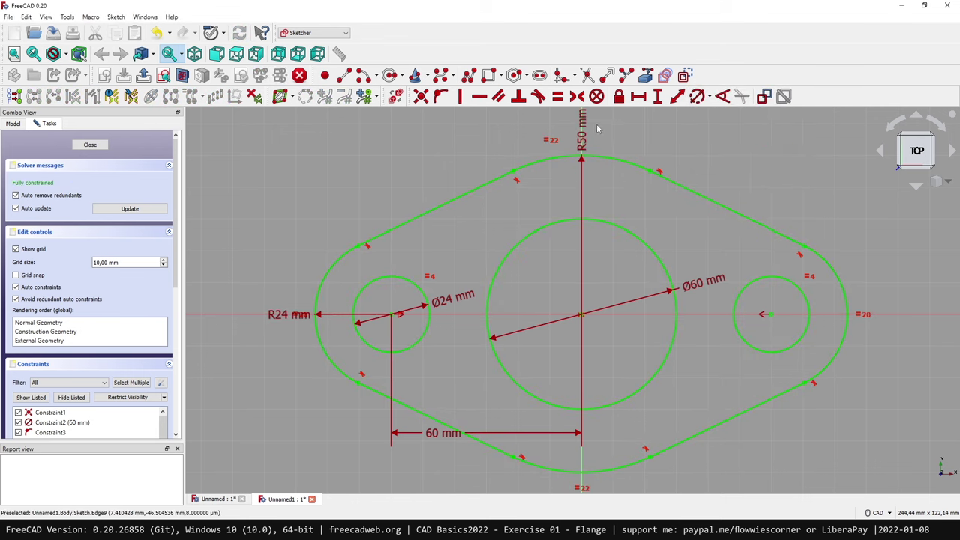
{"action": "left_click_drag", "start_coordinate": [591, 131], "coordinate": [620, 135]}
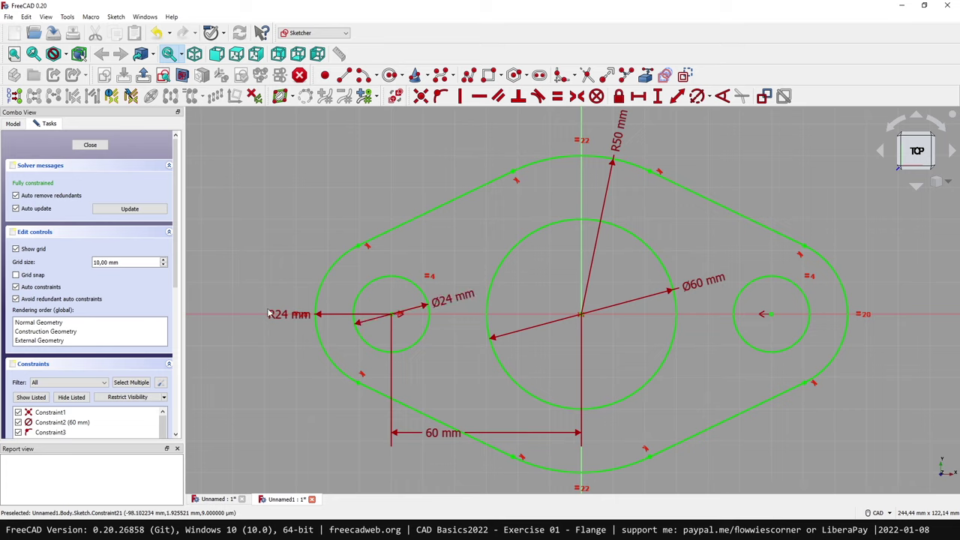
Move the R24 dimension label clear of the profile, close the sketch, and show the model tree.
{"action": "left_click_drag", "start_coordinate": [273, 312], "coordinate": [256, 275]}
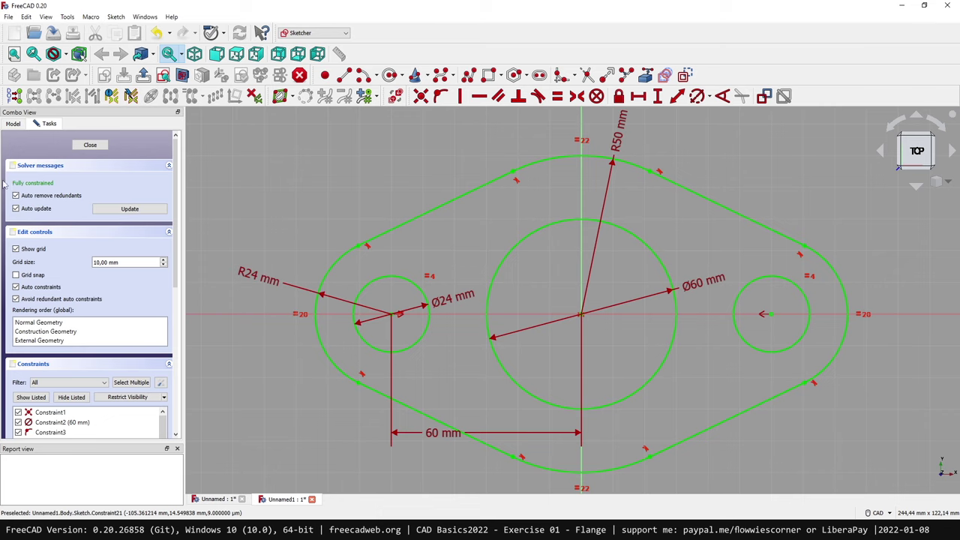
{"action": "left_click", "coordinate": [90, 145]}
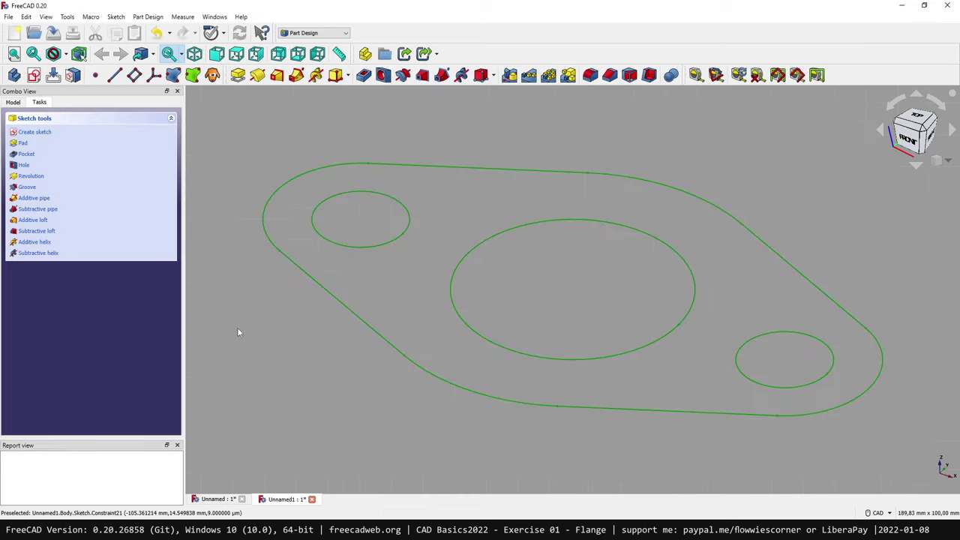
{"action": "left_click", "coordinate": [318, 348]}
{"action": "mouse_move", "coordinate": [318, 348]}
{"action": "middle_mouse_down"}
{"action": "mouse_move", "coordinate": [387, 360]}
{"action": "mouse_move", "coordinate": [375, 368]}
{"action": "middle_mouse_up"}
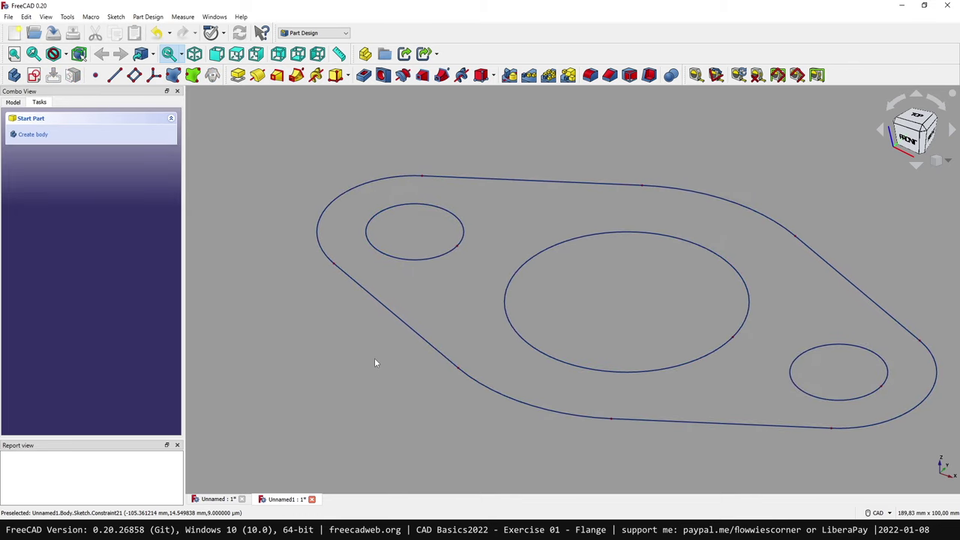
{"action": "left_click", "coordinate": [15, 102]}
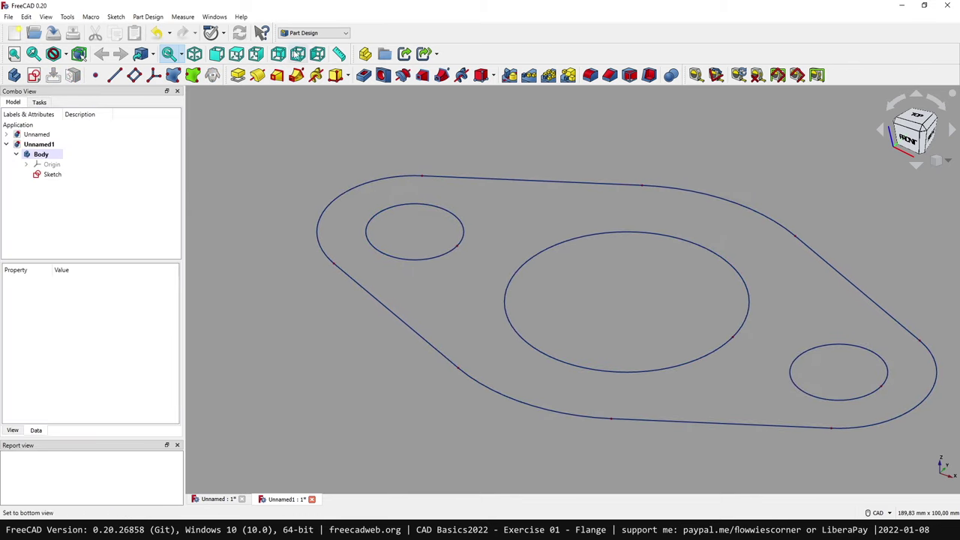
Pad the Sketch with a Length of 16 mm.
{"action": "left_click", "coordinate": [66, 178]}
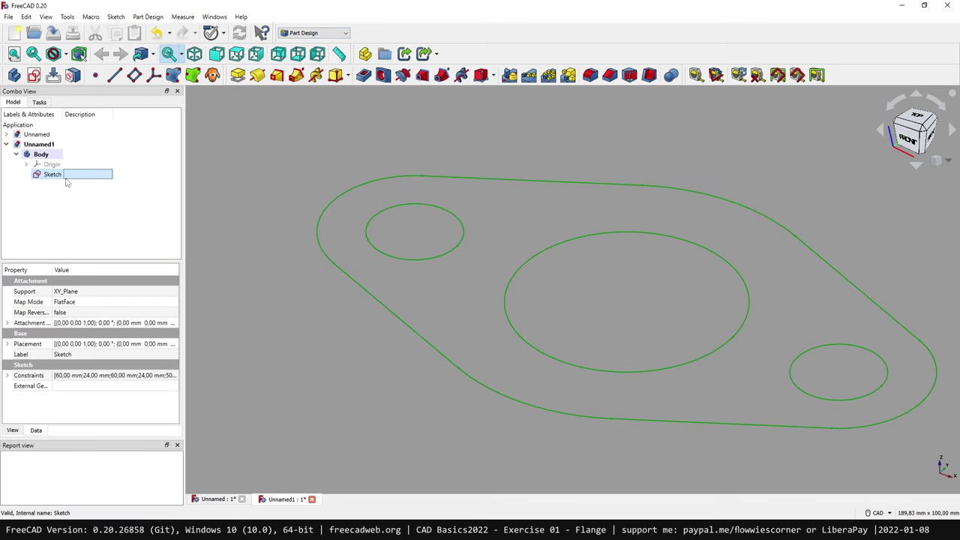
{"action": "left_click", "coordinate": [236, 78]}
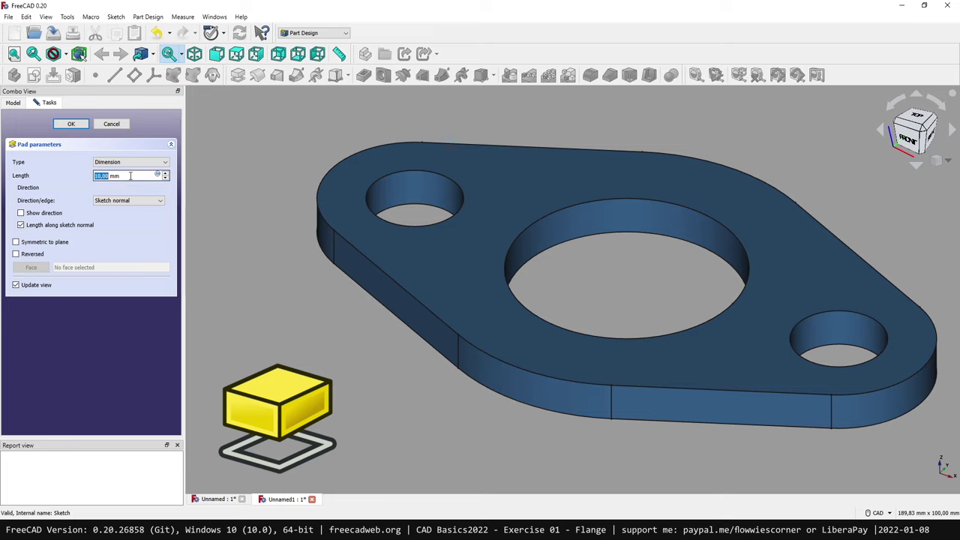
{"action": "left_click_drag", "start_coordinate": [130, 176], "coordinate": [98, 176]}
{"action": "key", "text": "Delete"}
{"action": "type", "text": "6"}
{"action": "left_click", "coordinate": [81, 126]}
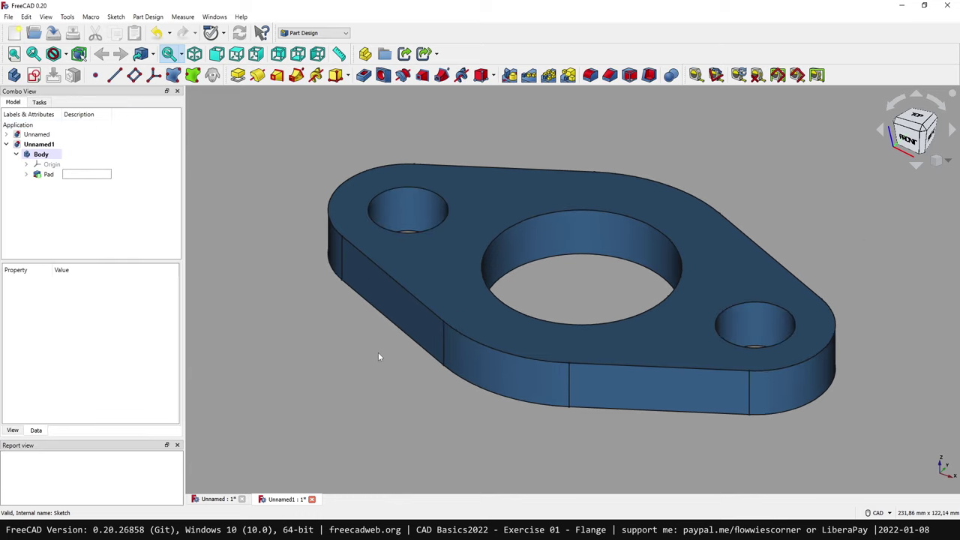
Select several top outline edges, clear them, then keep just one top outline edge selected.
{"action": "scroll", "coordinate": [375, 373], "scroll_direction": "down", "scroll_amount": 2}
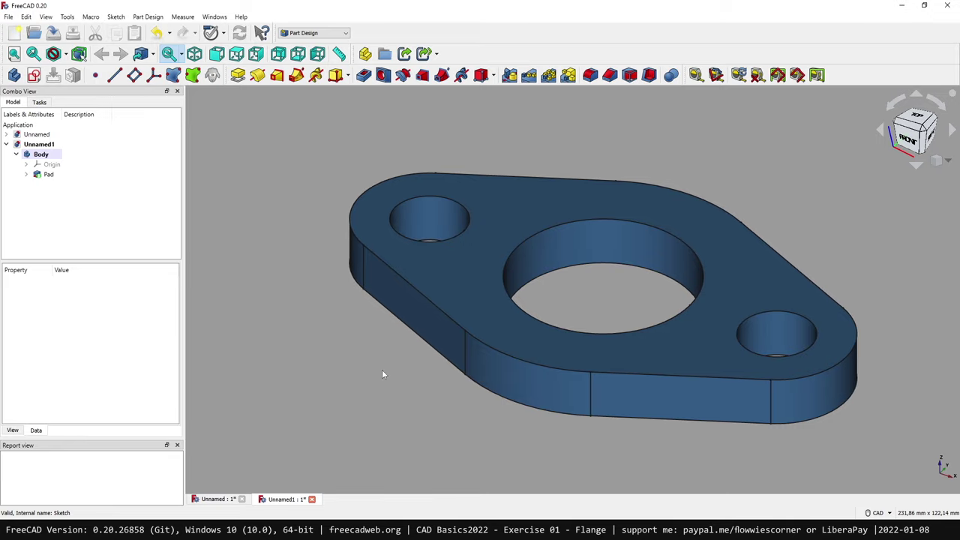
{"action": "left_click", "coordinate": [425, 304]}
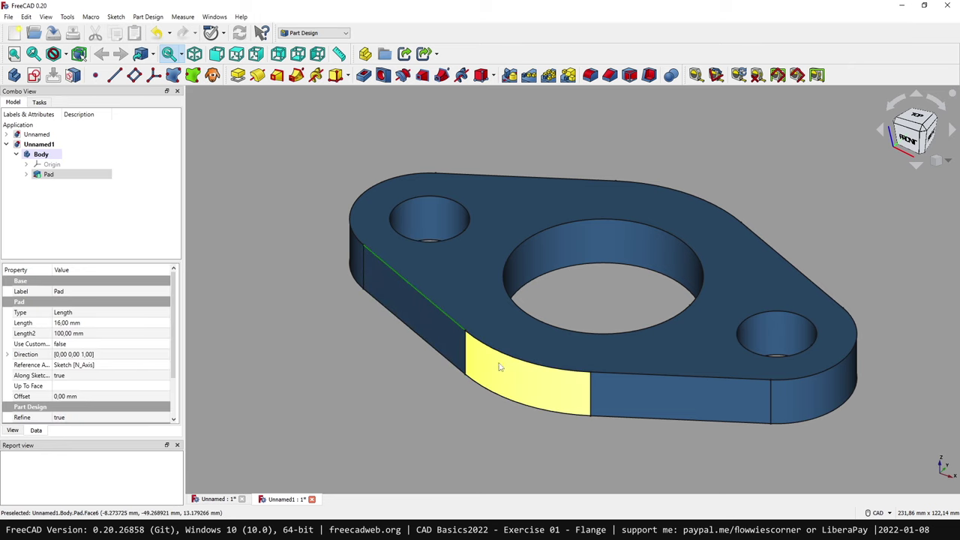
{"action": "left_click", "coordinate": [509, 358], "text": "ctrl"}
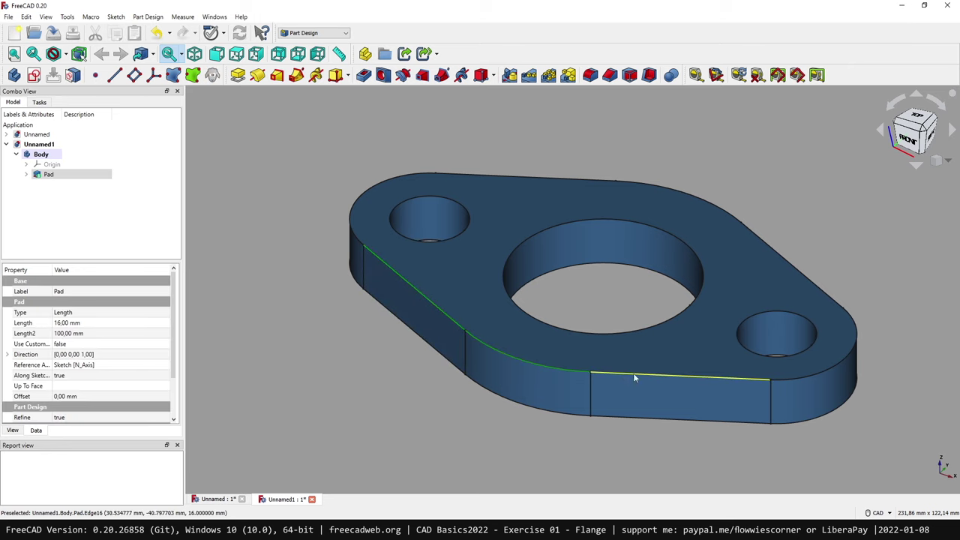
{"action": "left_click", "coordinate": [633, 375], "text": "ctrl"}
{"action": "left_click", "coordinate": [794, 379], "text": "ctrl"}
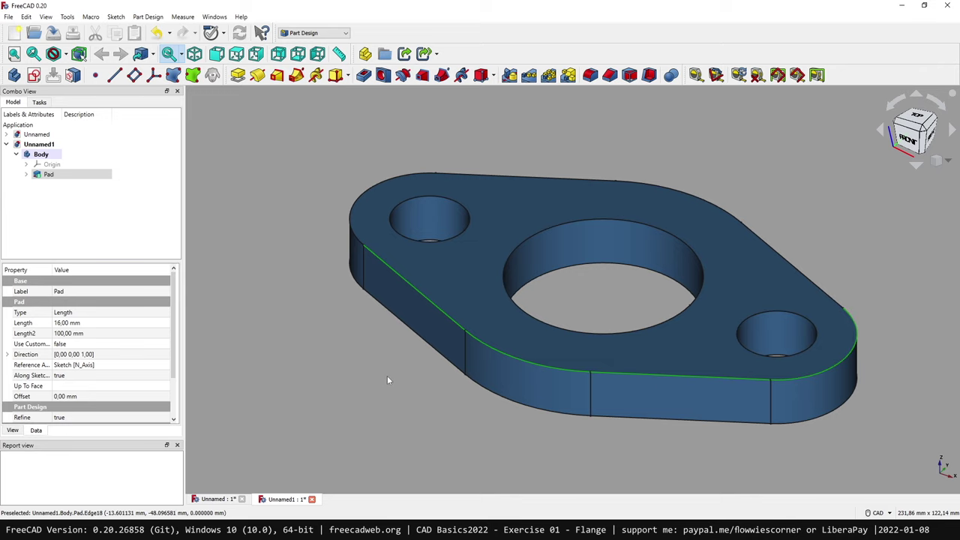
{"action": "left_click", "coordinate": [364, 380]}
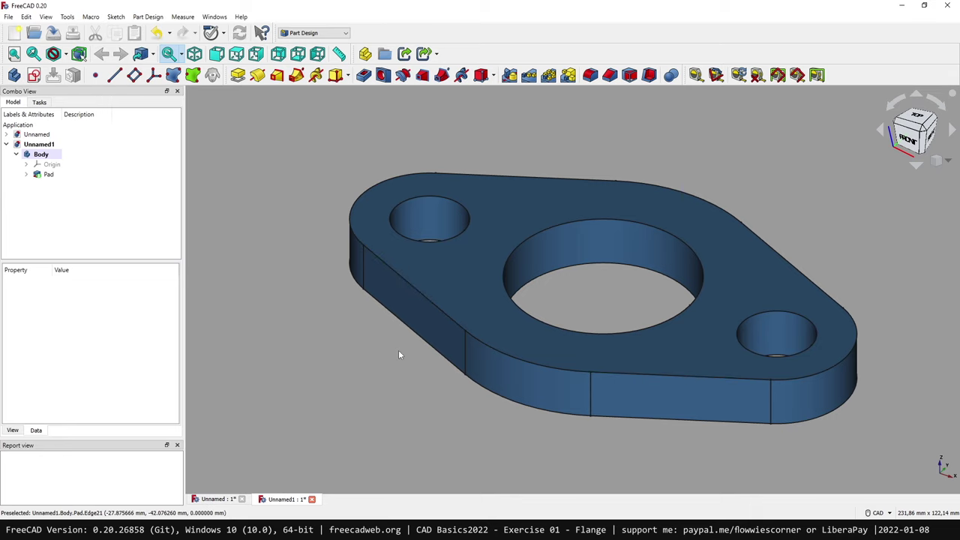
{"action": "left_click", "coordinate": [421, 298]}
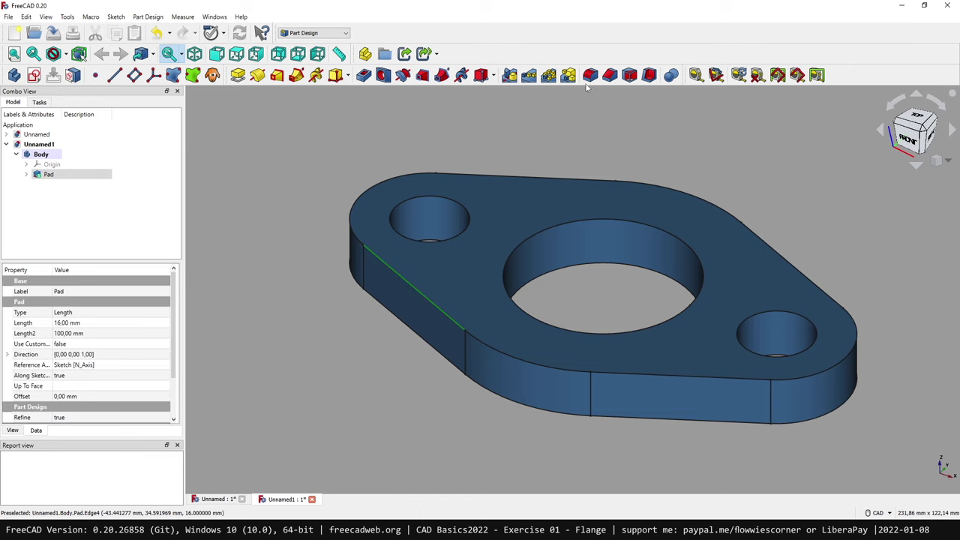
Fillet the selected top edge with a 4 mm radius.
{"action": "left_click", "coordinate": [590, 77]}
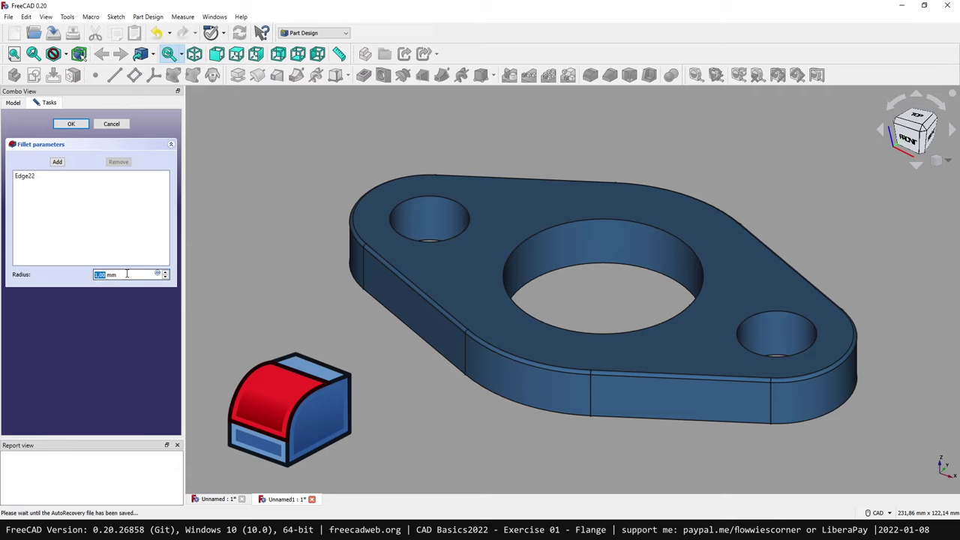
{"action": "type", "text": "4"}
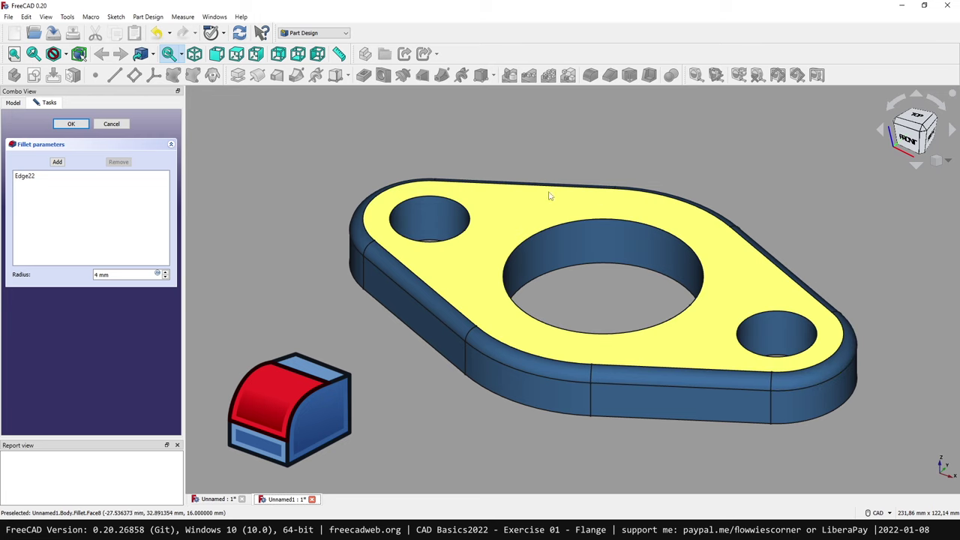
{"action": "left_click", "coordinate": [71, 124]}
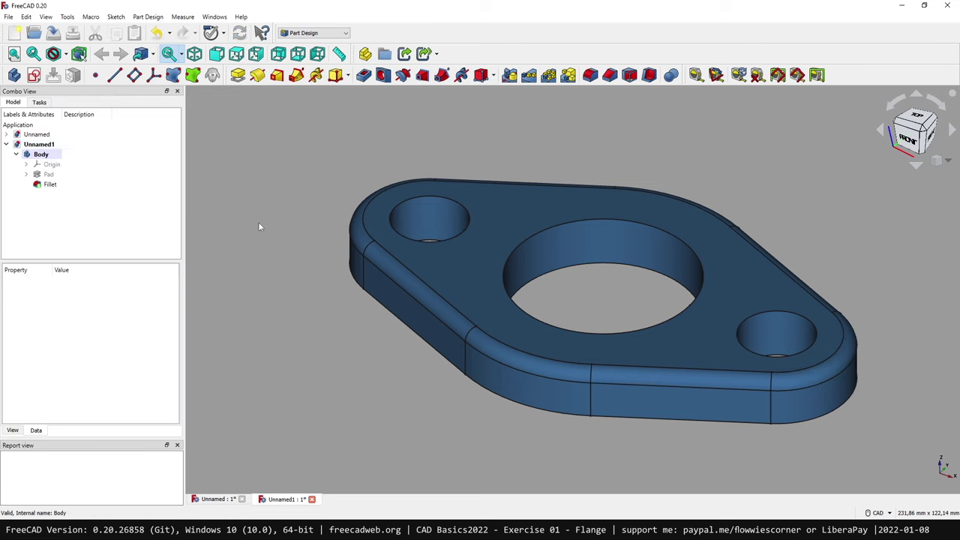